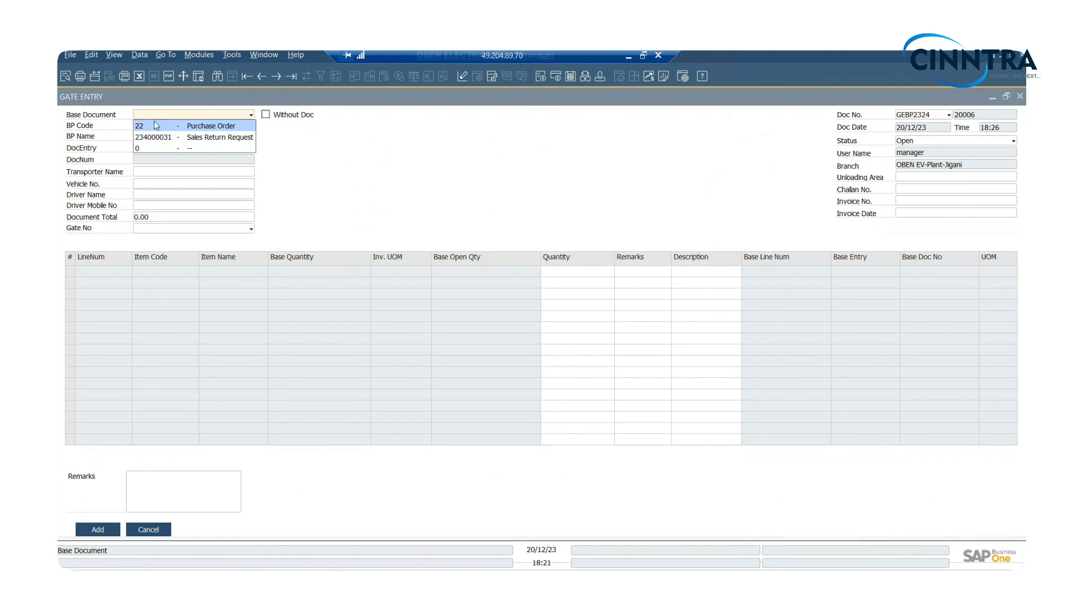
# - Base the gate entry on a Purchase Order and choose business partner VR00015, SAHARA LABELS PRIVATE LIMITED
pyautogui.click(156, 124)
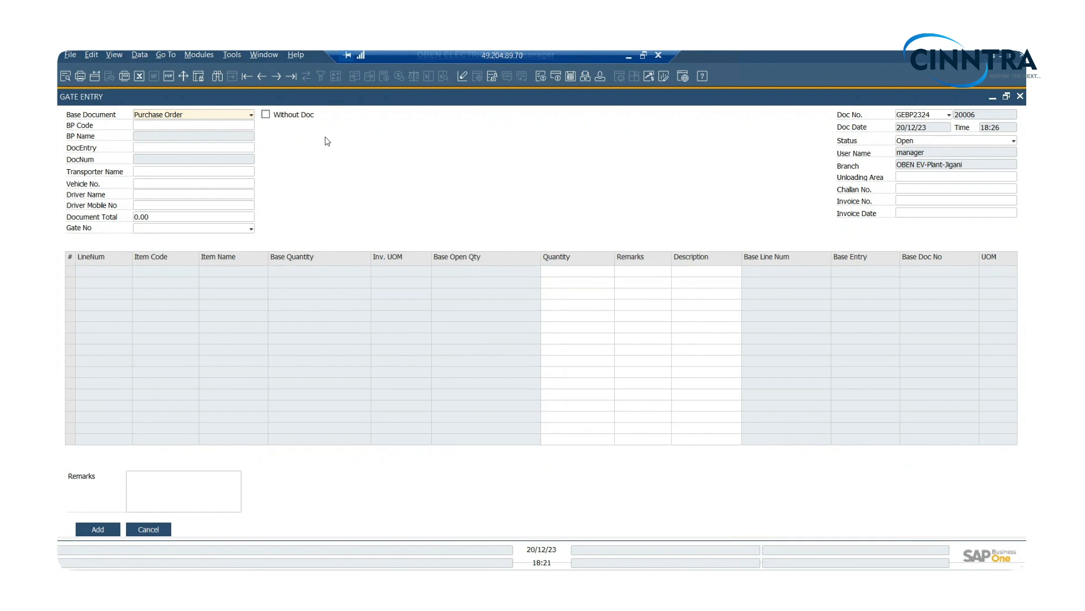
pyautogui.click(161, 124)
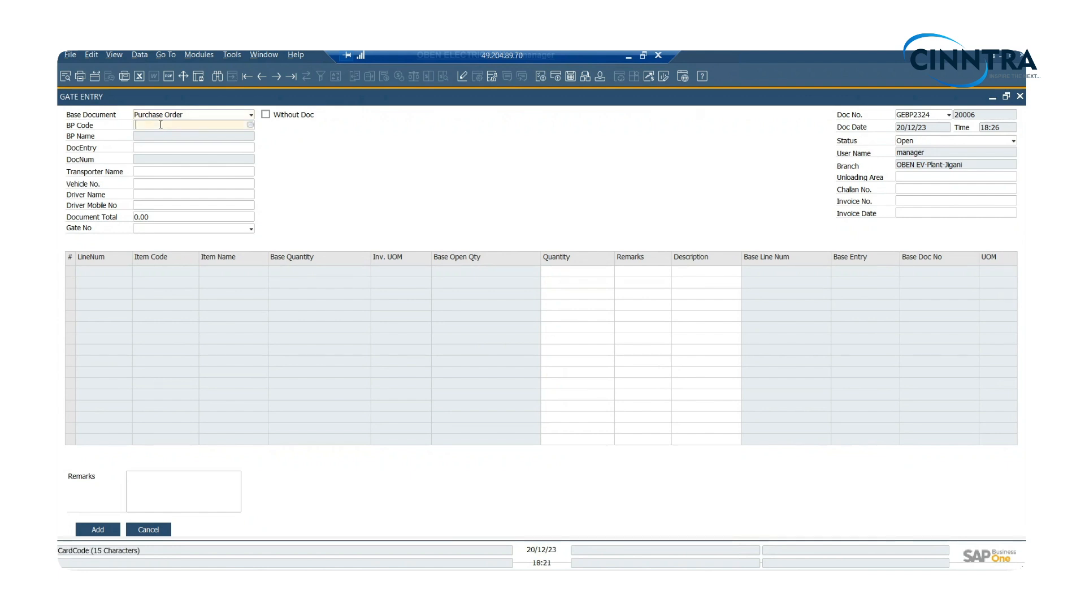
pyautogui.press('Tab')
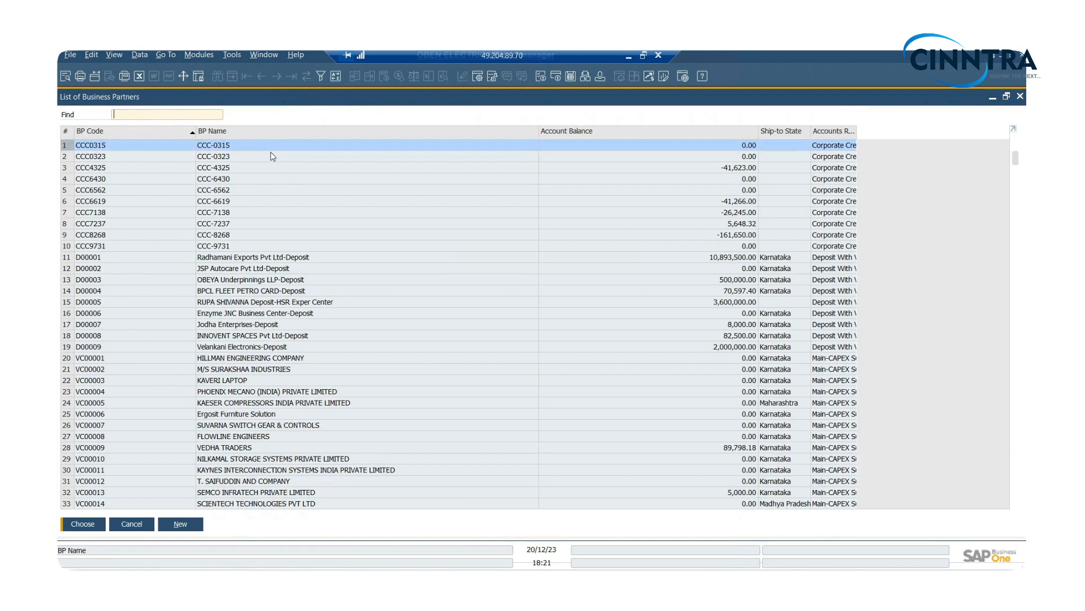
pyautogui.write('VR00015')
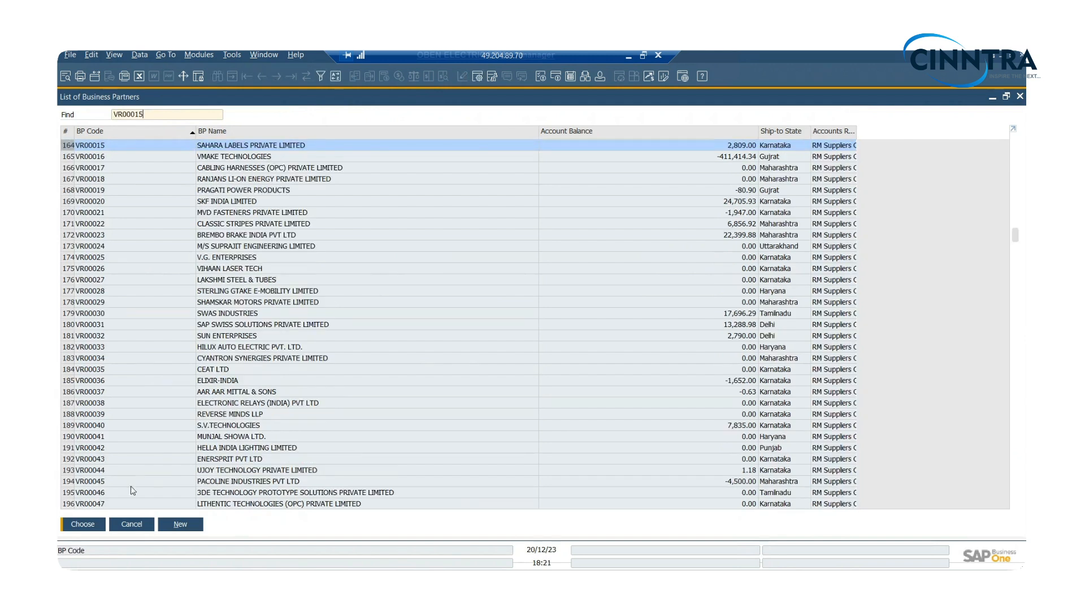
pyautogui.click(84, 526)
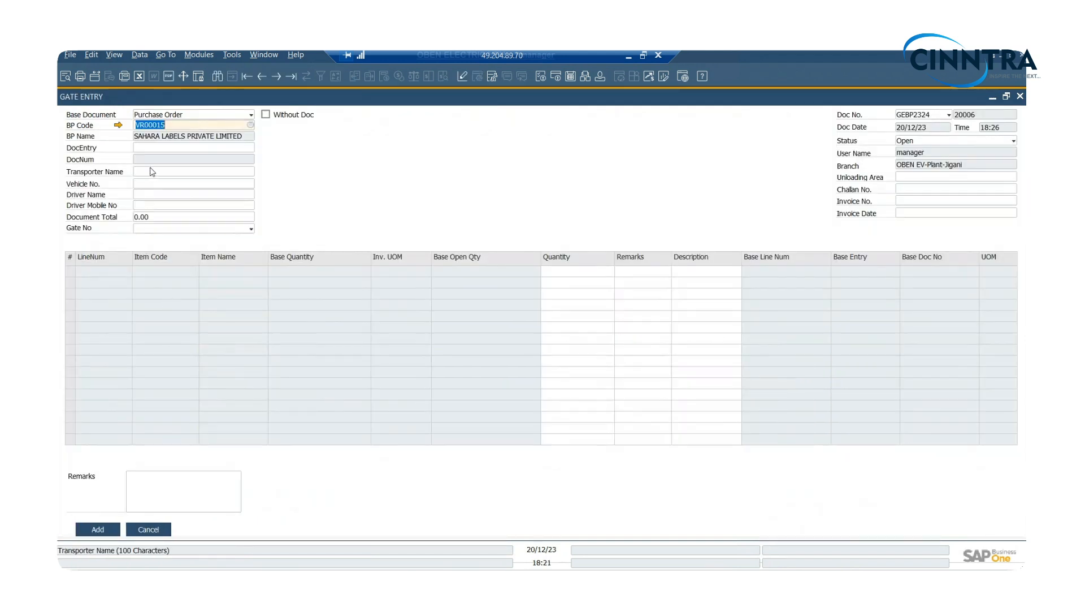
# - Look up the vendor's open purchase orders for the DocEntry field and choose the listed order
pyautogui.click(144, 147)
pyautogui.press('Tab')
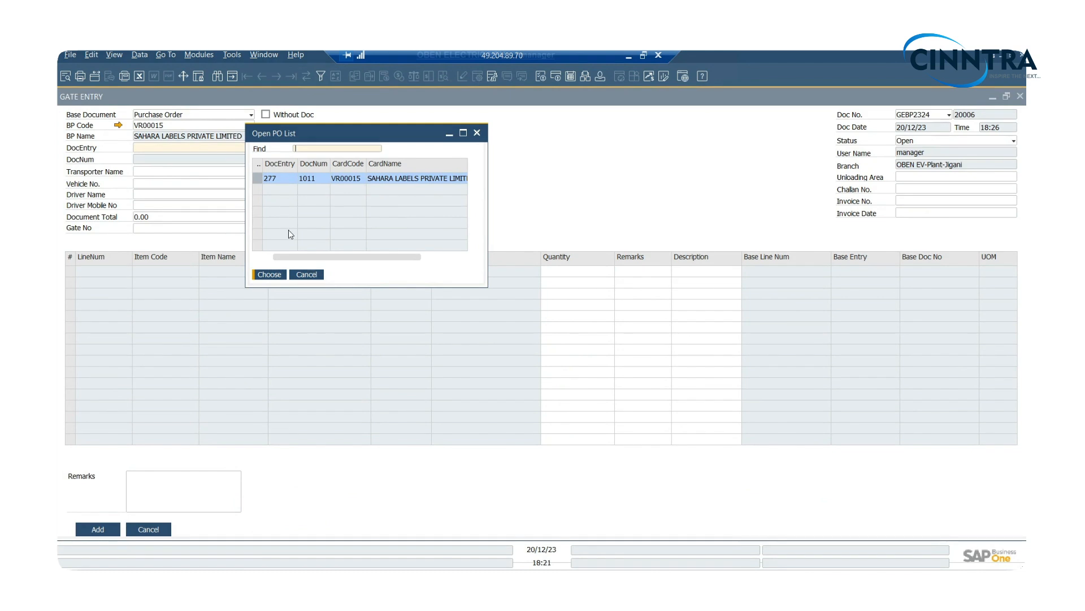
pyautogui.moveTo(300, 260); pyautogui.dragTo(267, 256)
pyautogui.click(269, 274)
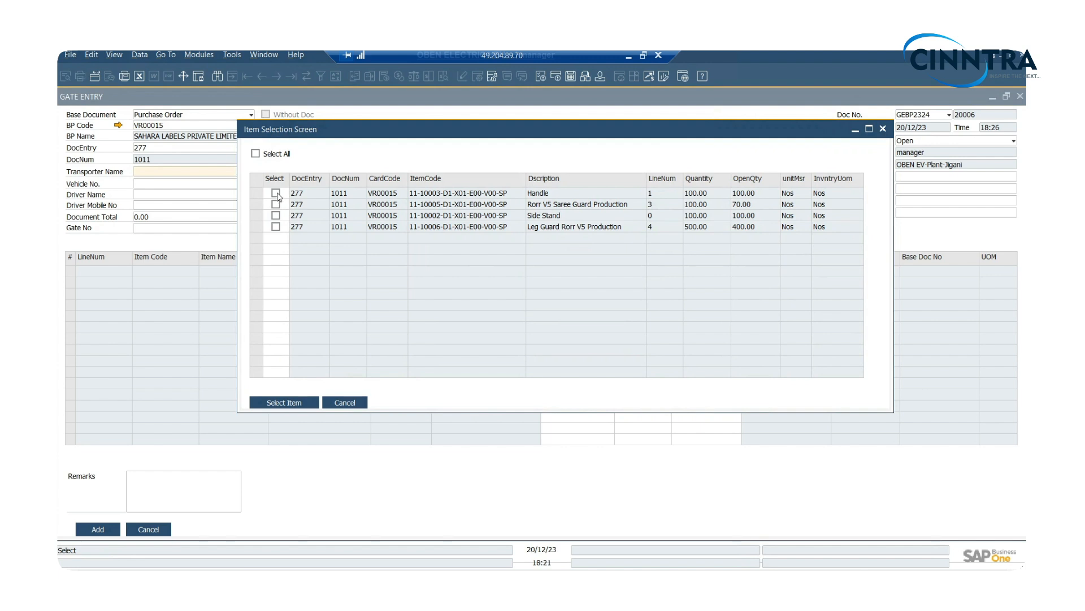
# - Select the Handle, Rorr VS Saree Guard Production and Side Stand lines and bring them into the gate entry
pyautogui.click(277, 193)
pyautogui.click(276, 204)
pyautogui.click(277, 216)
pyautogui.click(284, 403)
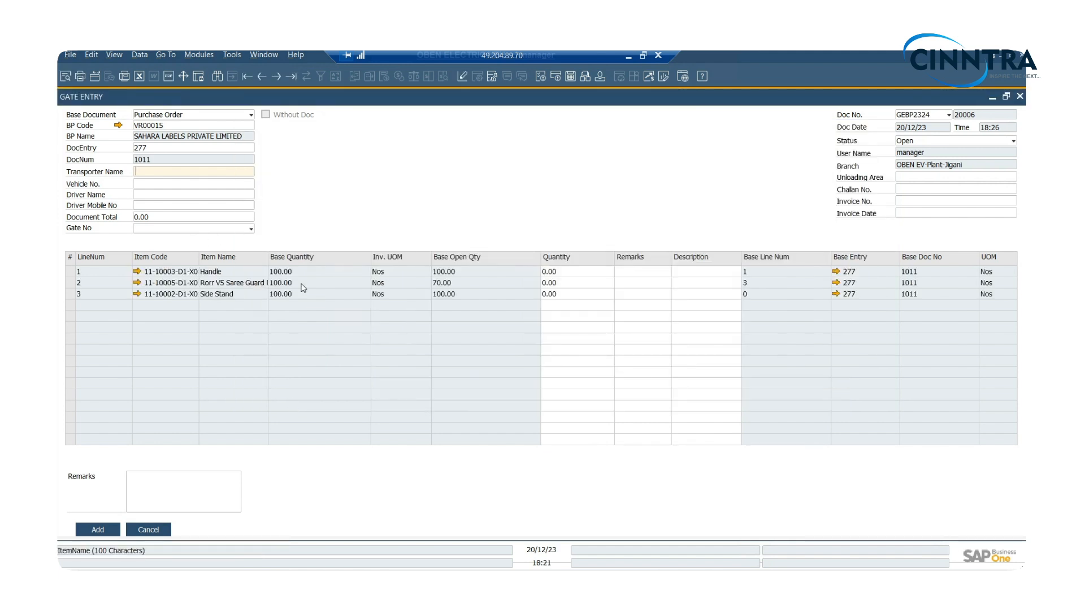
# - Set the gate entry quantities to 70 for Handle, 50 for Rorr VS Saree Guard and 100 for Side Stand
pyautogui.click(557, 272)
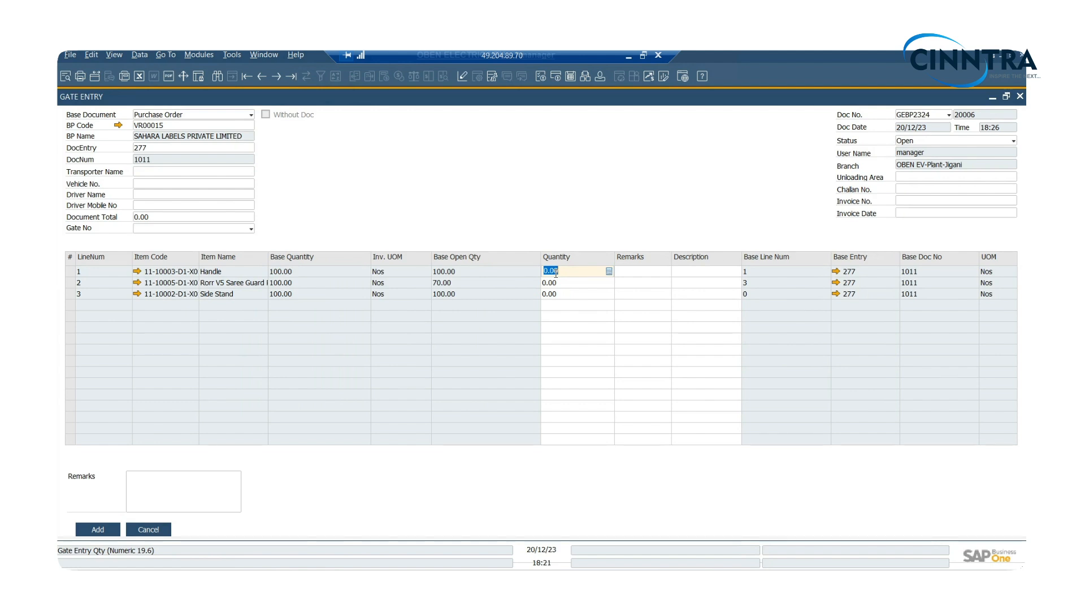
pyautogui.write('70')
pyautogui.click(557, 283)
pyautogui.write('50')
pyautogui.click(548, 294)
pyautogui.write('100')
pyautogui.press('Tab')
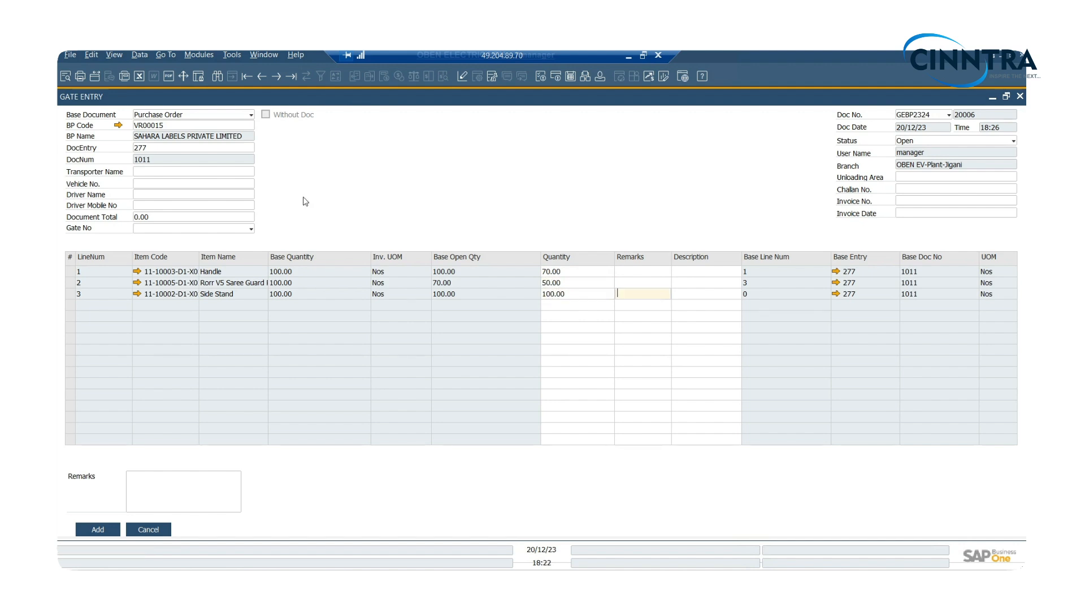
# - Enter transporter name "test" and vehicle number "a", and fill in the driver's name and mobile number
pyautogui.click(142, 173)
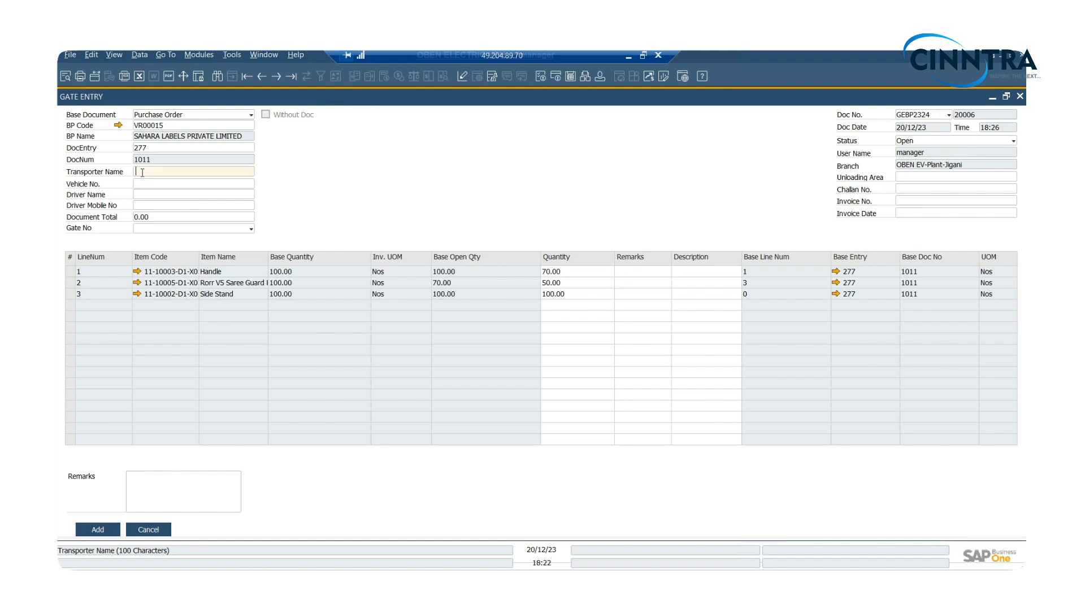
pyautogui.write('test')
pyautogui.press('Tab')
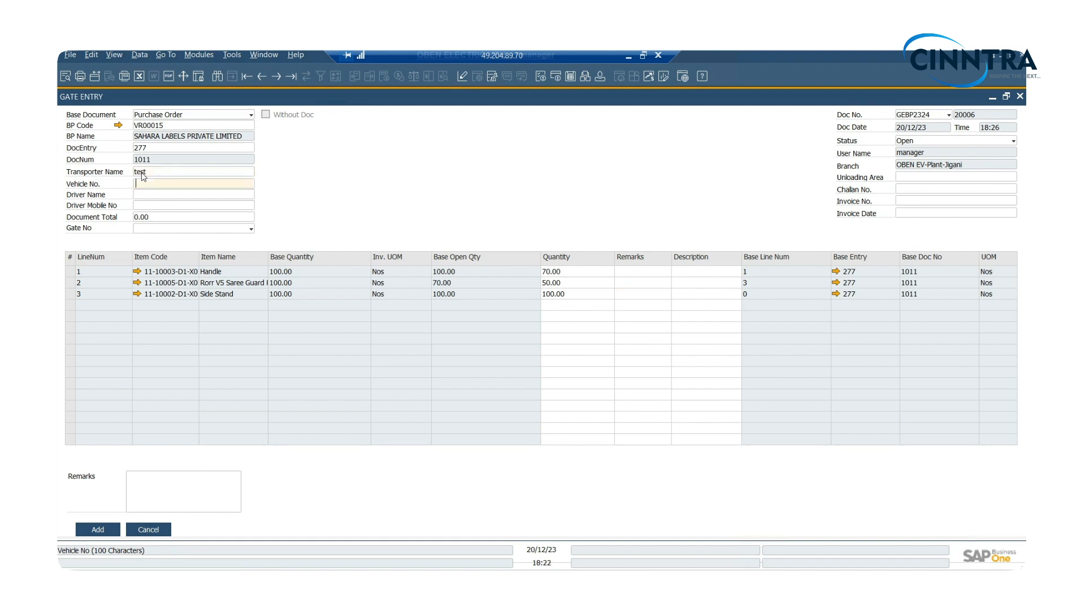
pyautogui.press('Tab')
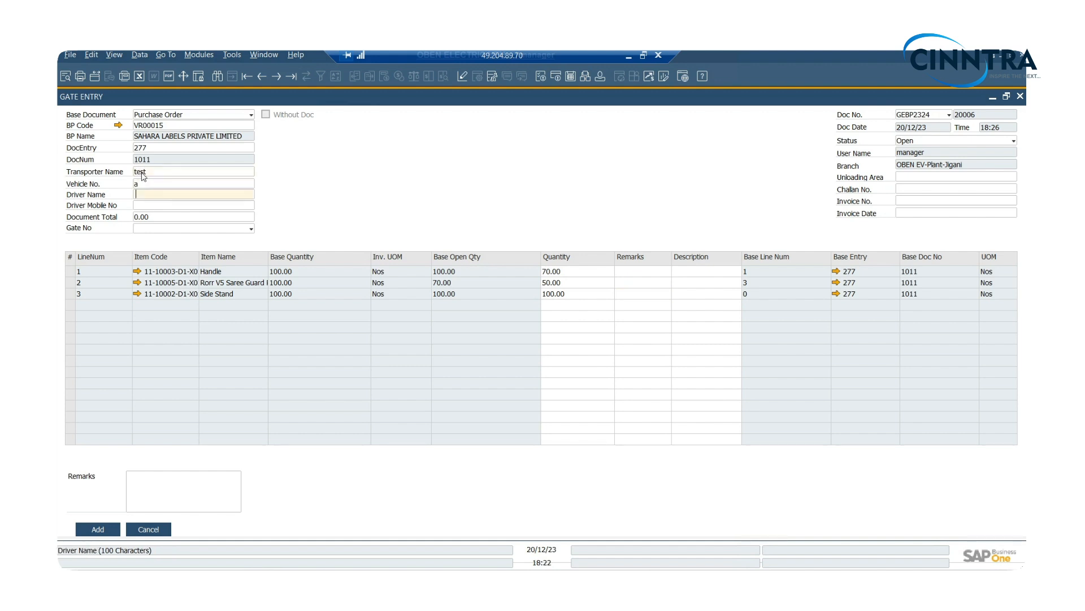
pyautogui.write('test')
pyautogui.press('Tab')
pyautogui.write('1234')
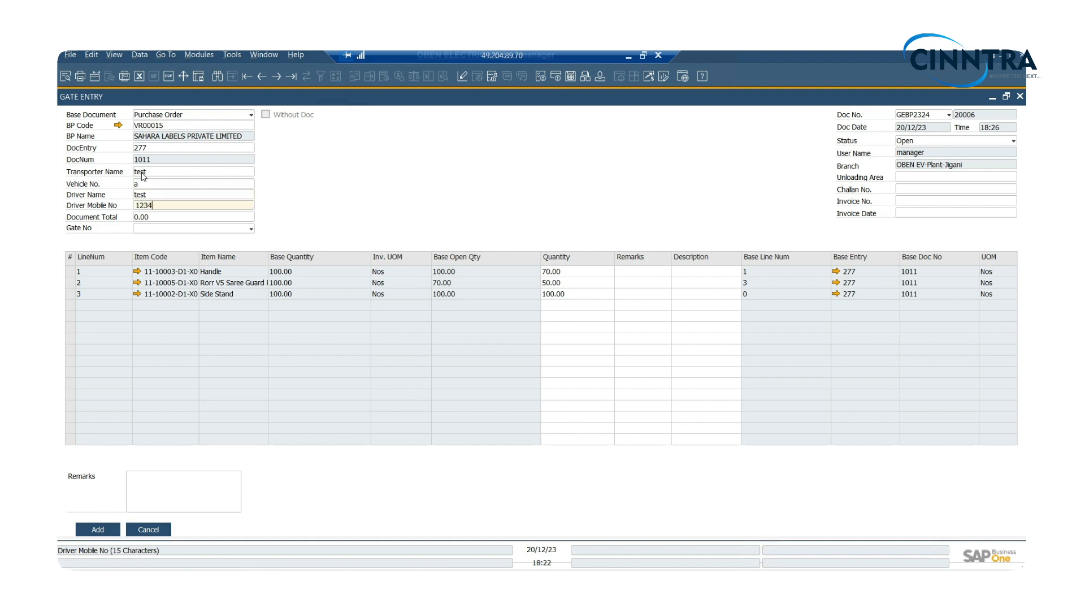
pyautogui.write('567890')
pyautogui.press('Tab')
# - Set the gate number to Gate-1, the invoice number to 1 and the invoice date to 20/12/23
pyautogui.click(150, 228)
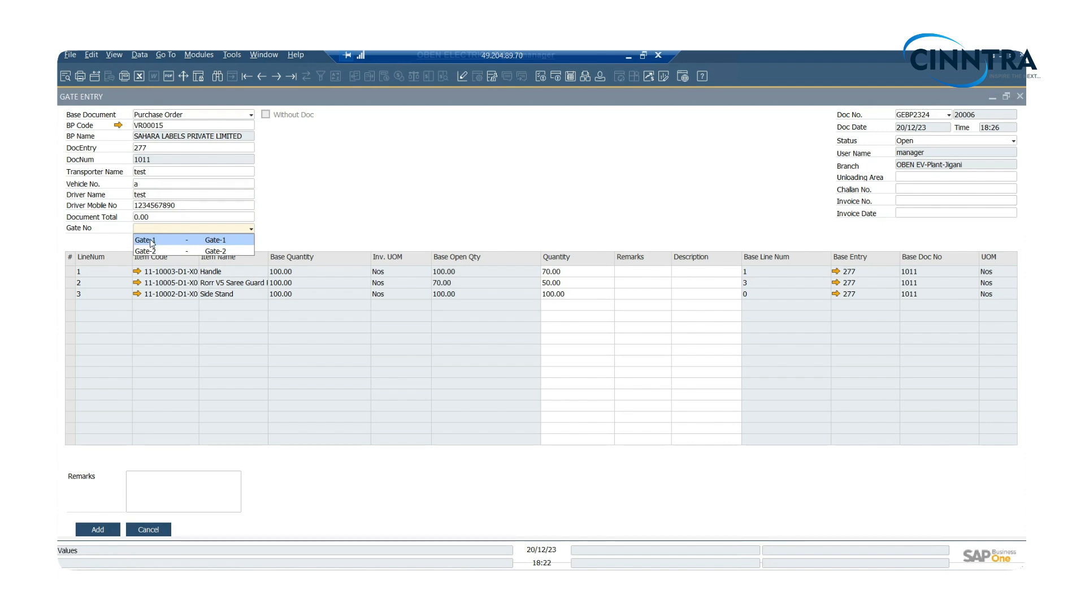
pyautogui.click(152, 241)
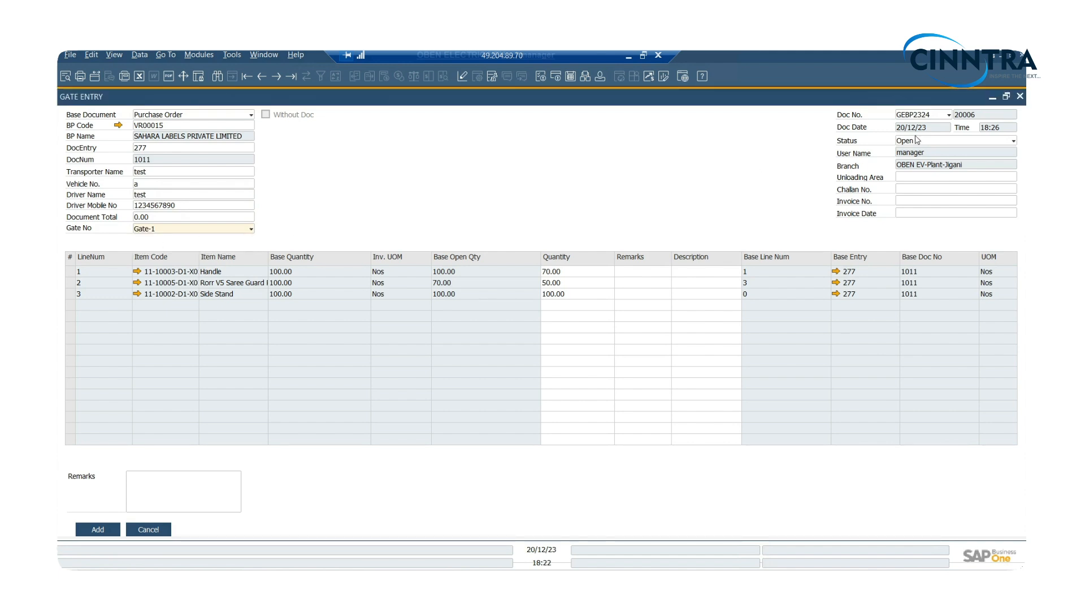
pyautogui.click(911, 201)
pyautogui.write('1')
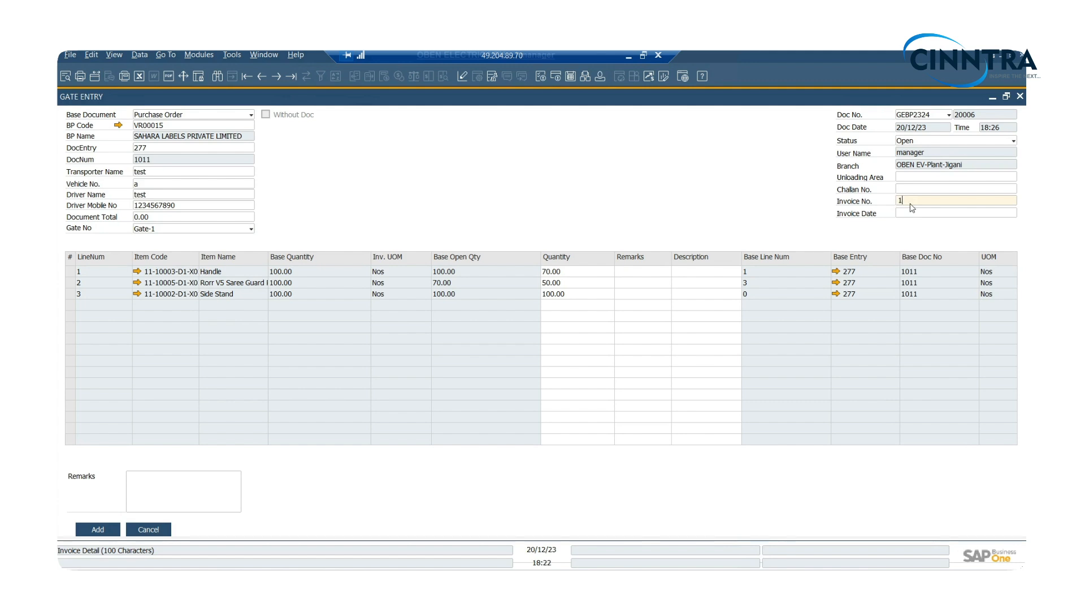
pyautogui.press('Tab')
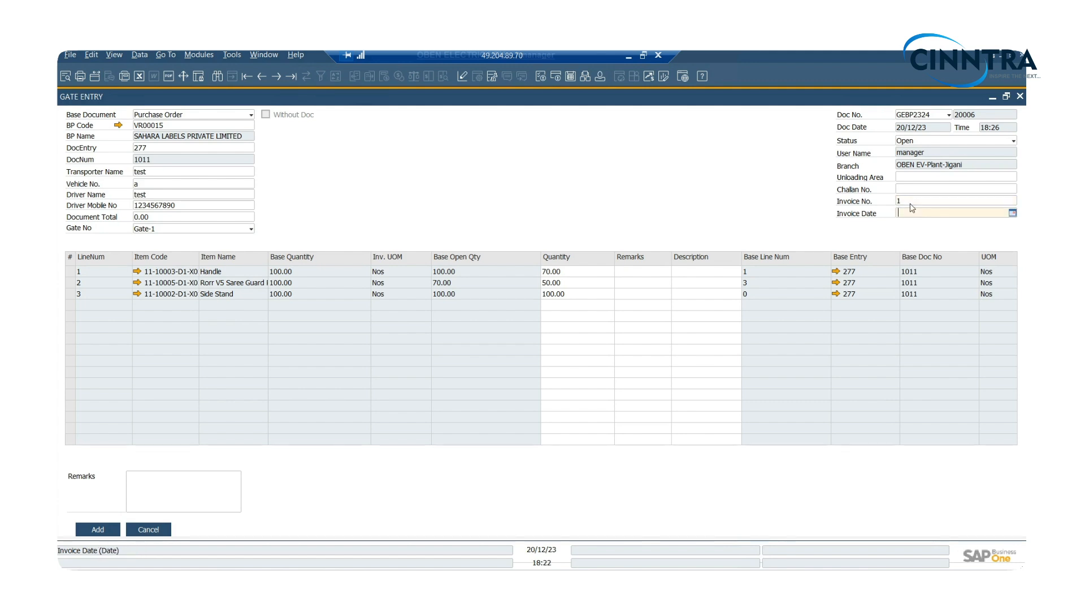
pyautogui.write('20/12/23')
pyautogui.press('Tab')
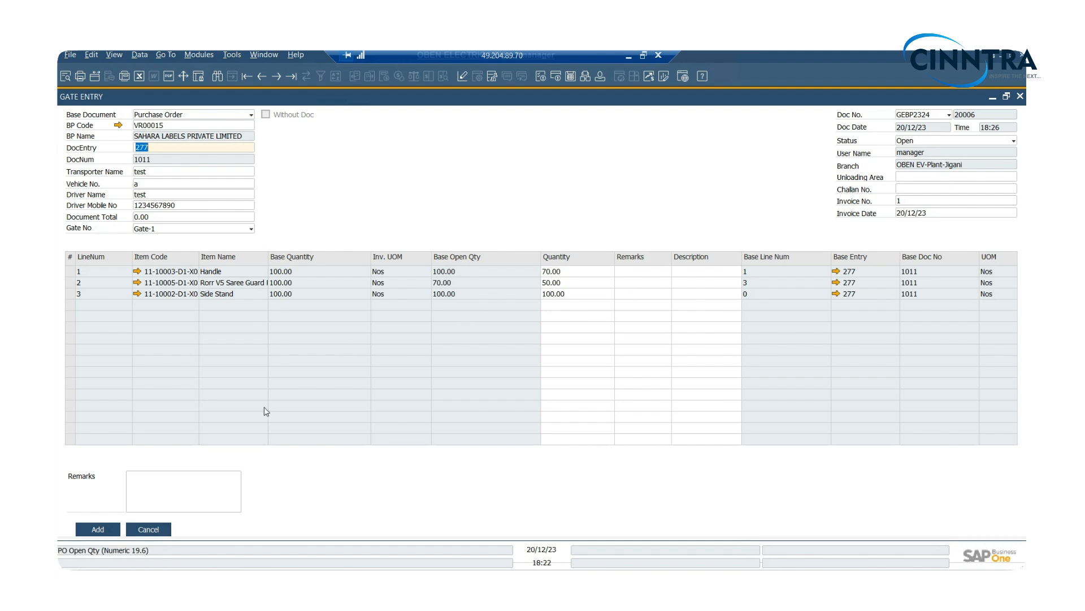
# - Cancel the reopened item selection, add the completed gate entry and close the Gate Entry form
pyautogui.click(153, 488)
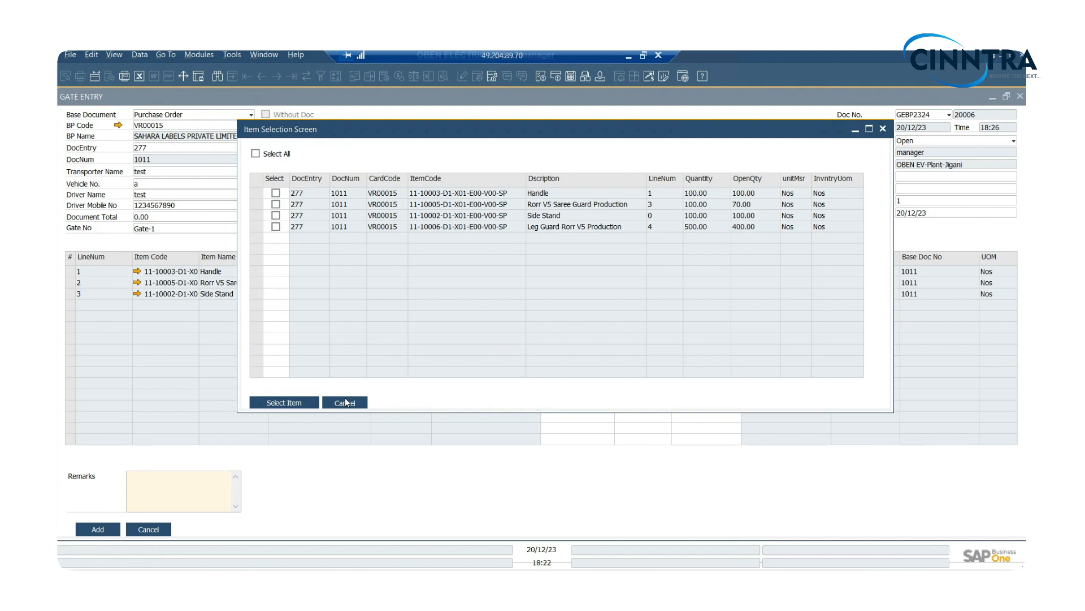
pyautogui.click(345, 402)
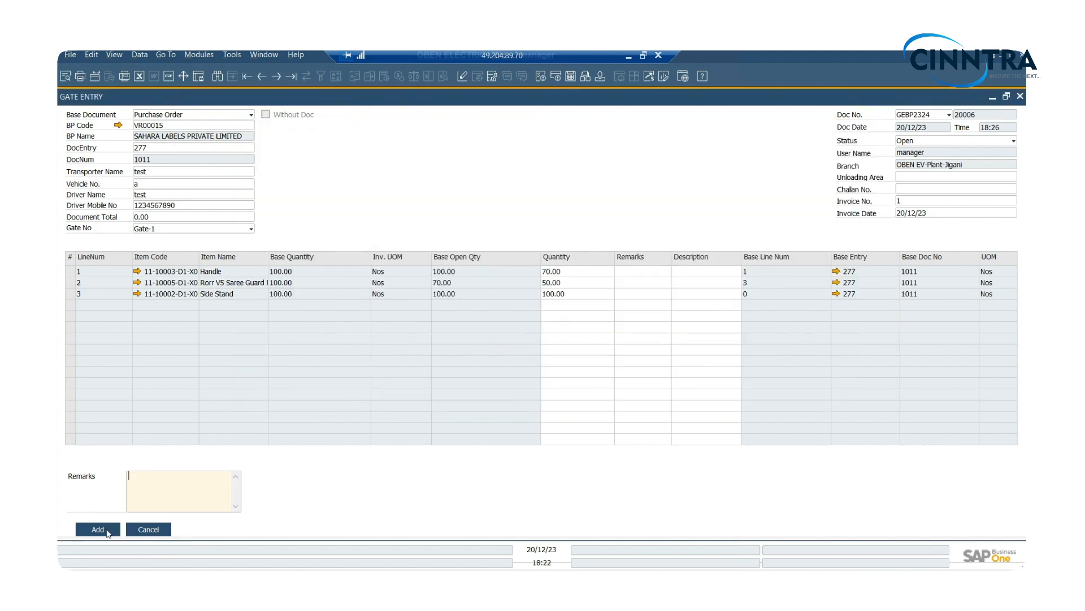
pyautogui.click(108, 530)
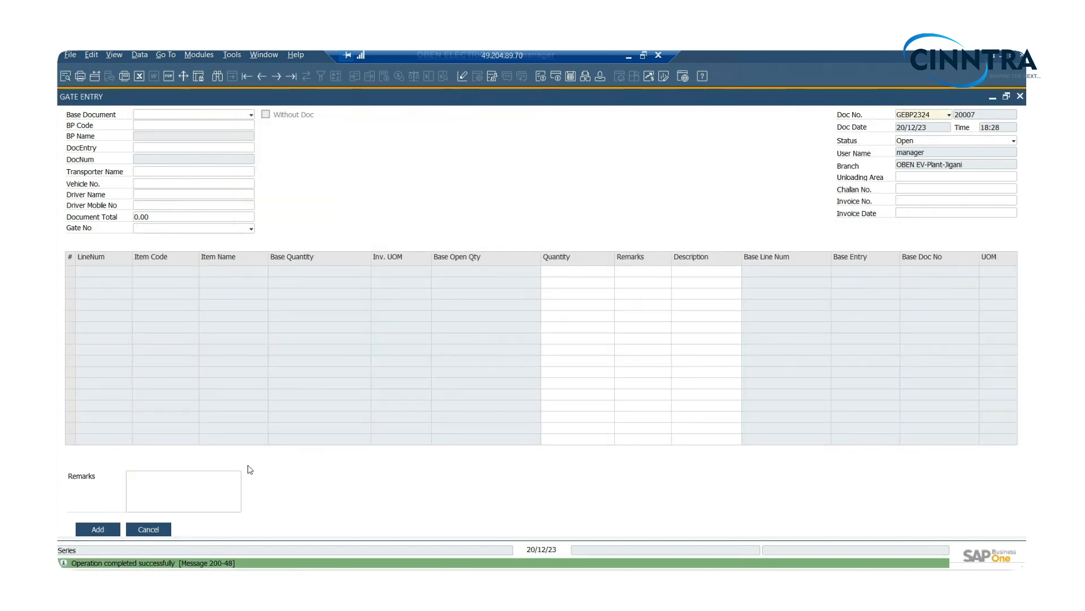
pyautogui.click(150, 528)
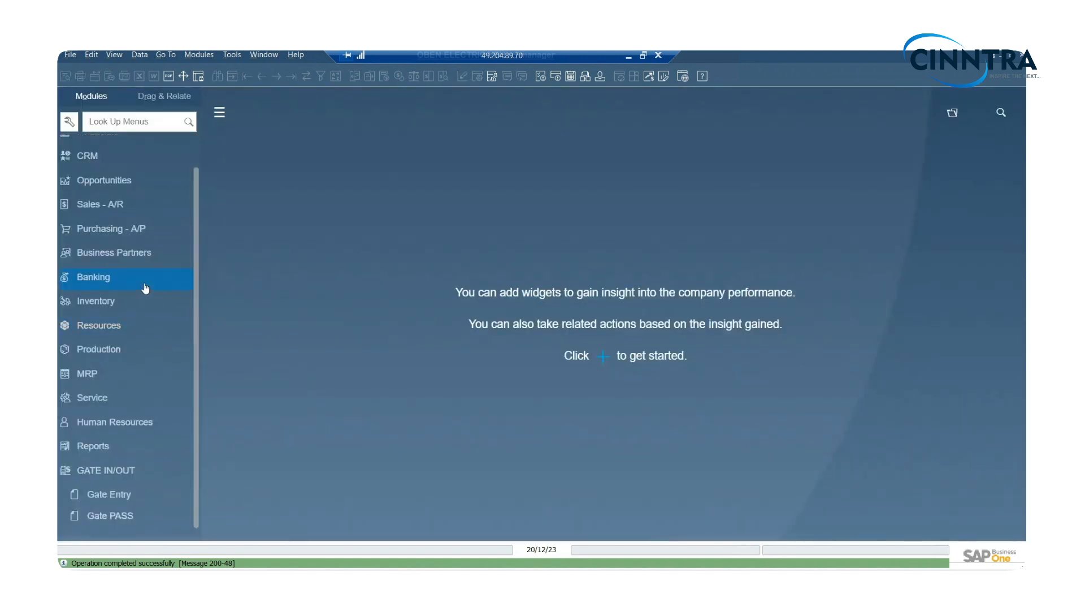
# - Open a new Goods Receipt PO from Purchasing - A/P and set the vendor to VR00015
pyautogui.click(113, 233)
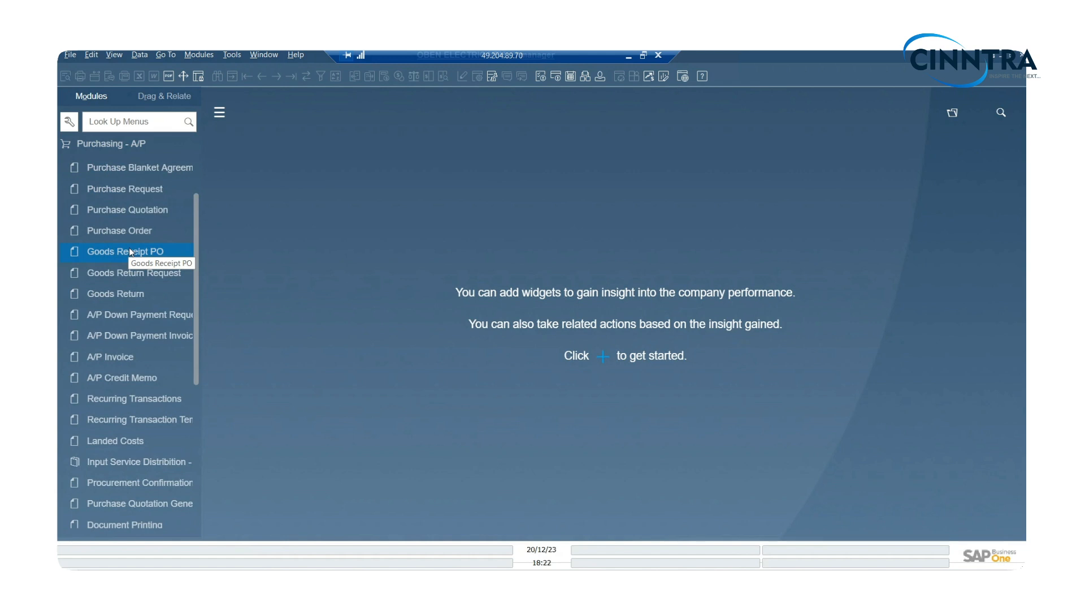
pyautogui.click(130, 249)
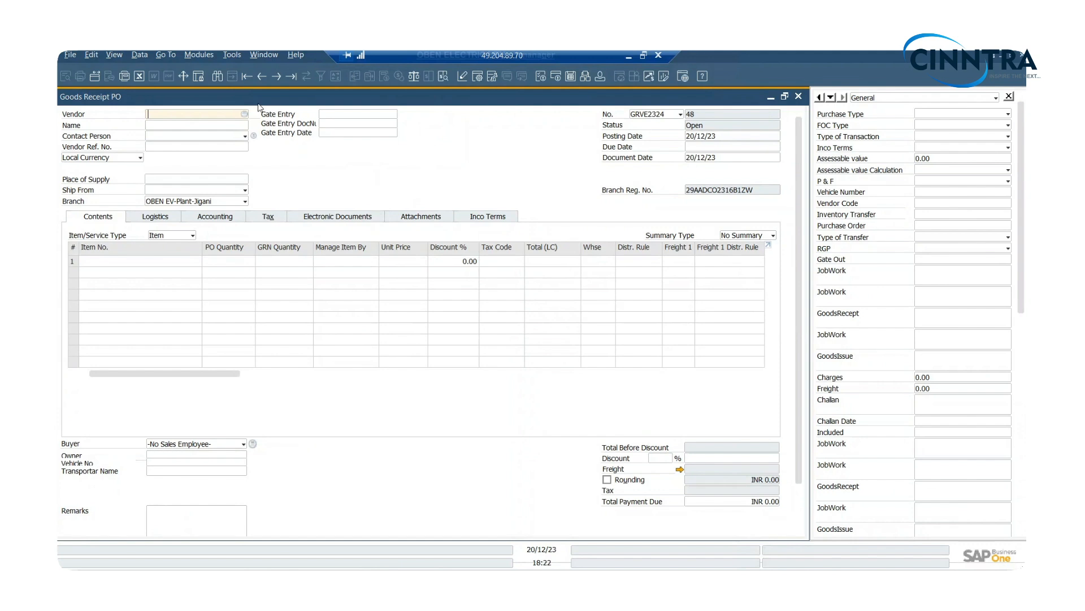
pyautogui.press('Tab')
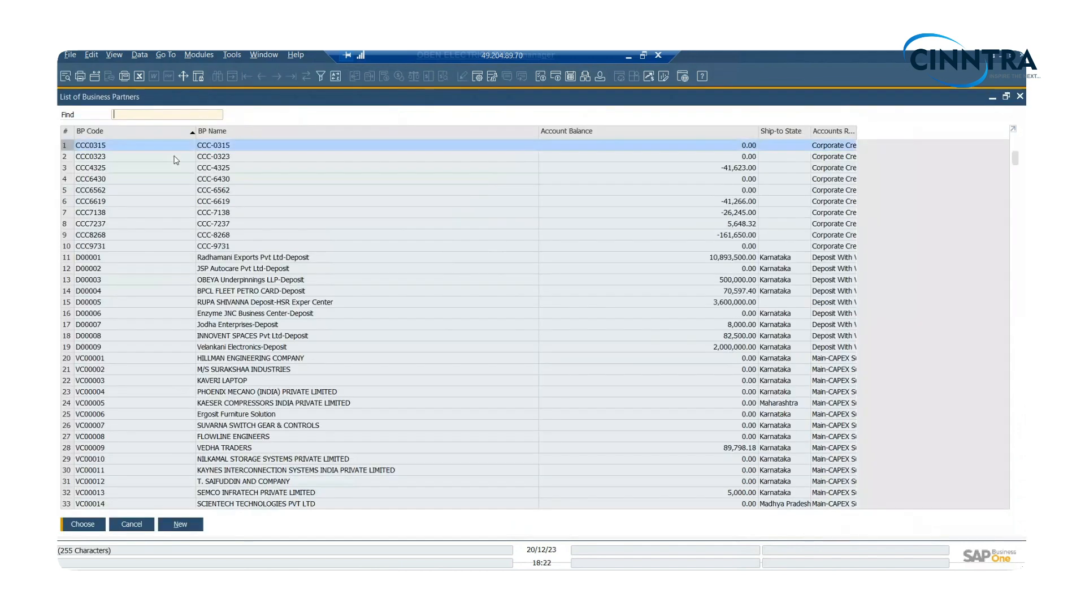
pyautogui.write('VR00015')
pyautogui.press('Return')
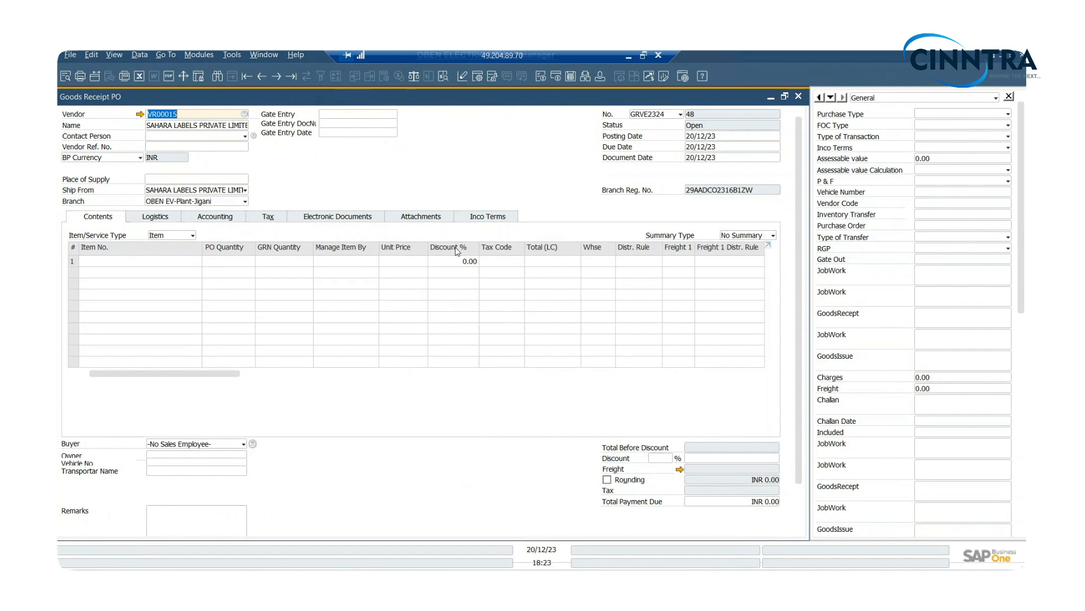
# - Copy the vendor's open purchase order into the goods receipt, keeping the current exchange rate and draw-all-data options
pyautogui.moveTo(799, 402); pyautogui.dragTo(761, 543)
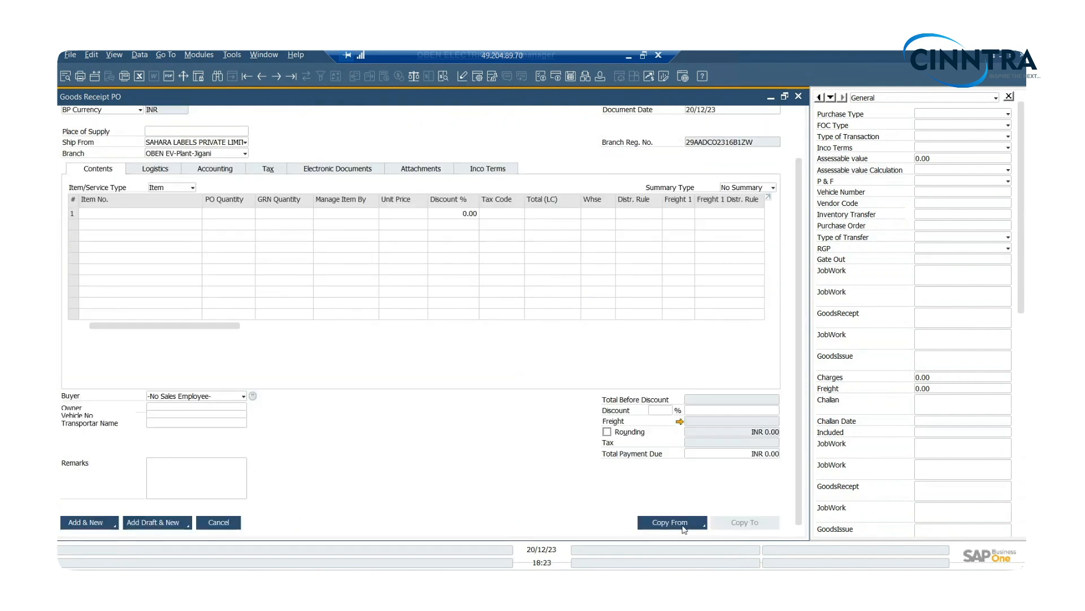
pyautogui.click(673, 521)
pyautogui.click(664, 488)
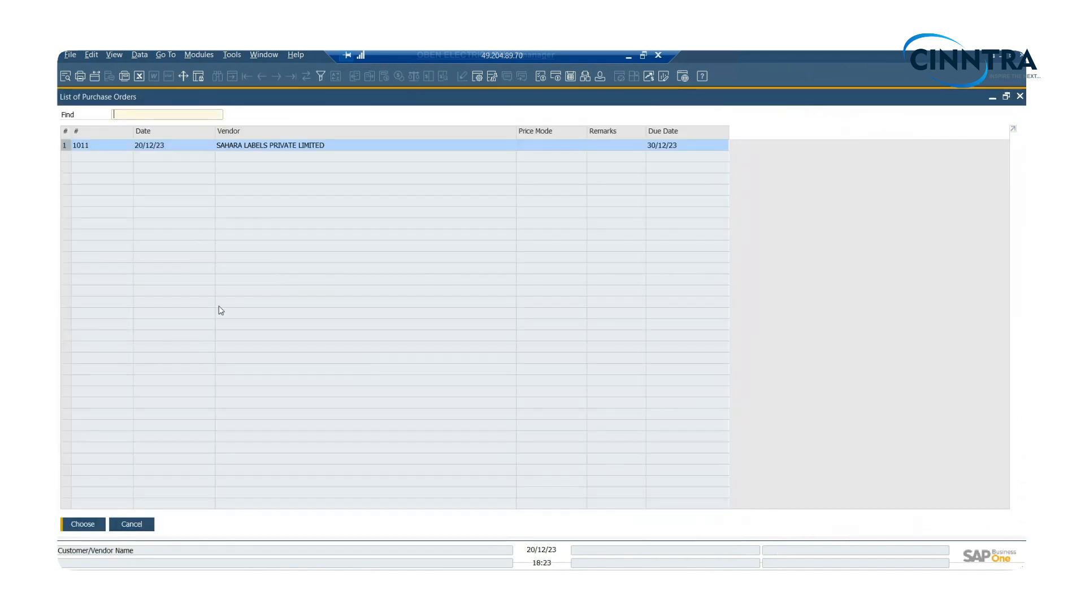
pyautogui.click(82, 524)
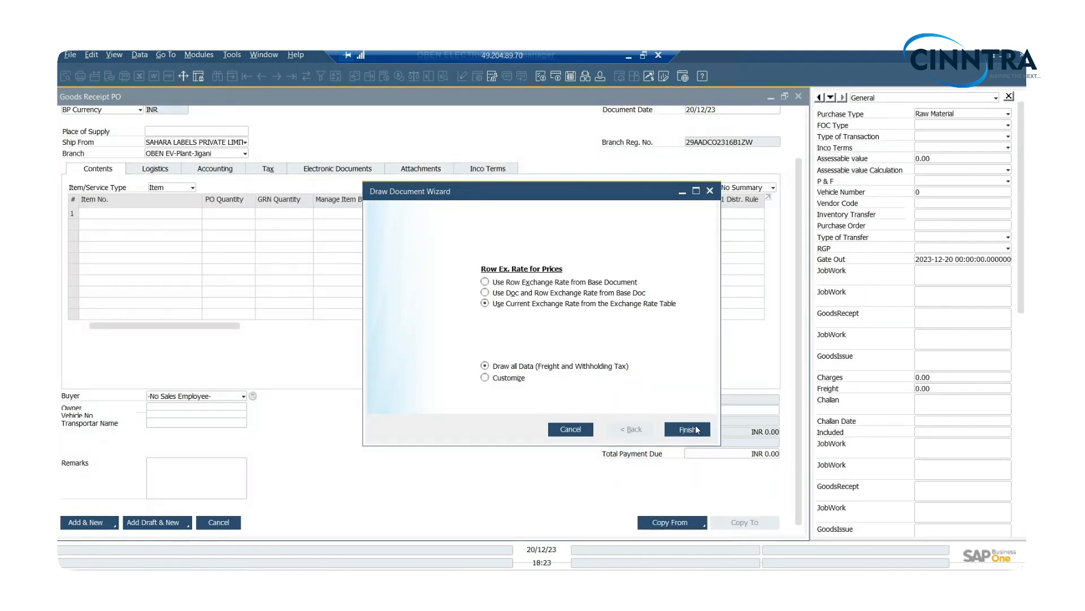
pyautogui.click(697, 430)
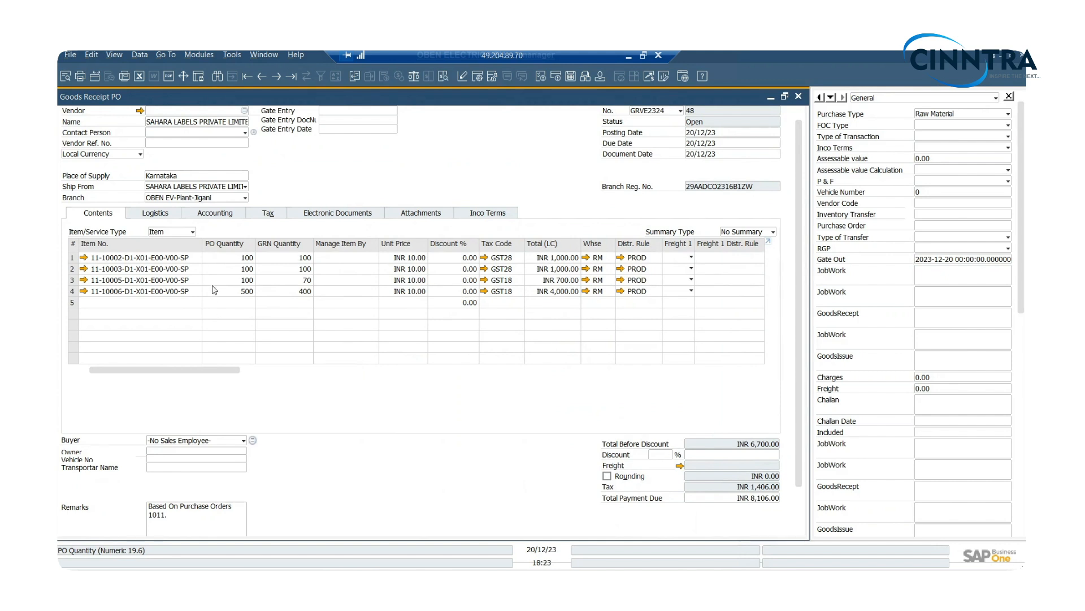
# - Link gate entry 20006 to the goods receipt through its Gate Entry field
pyautogui.click(323, 110)
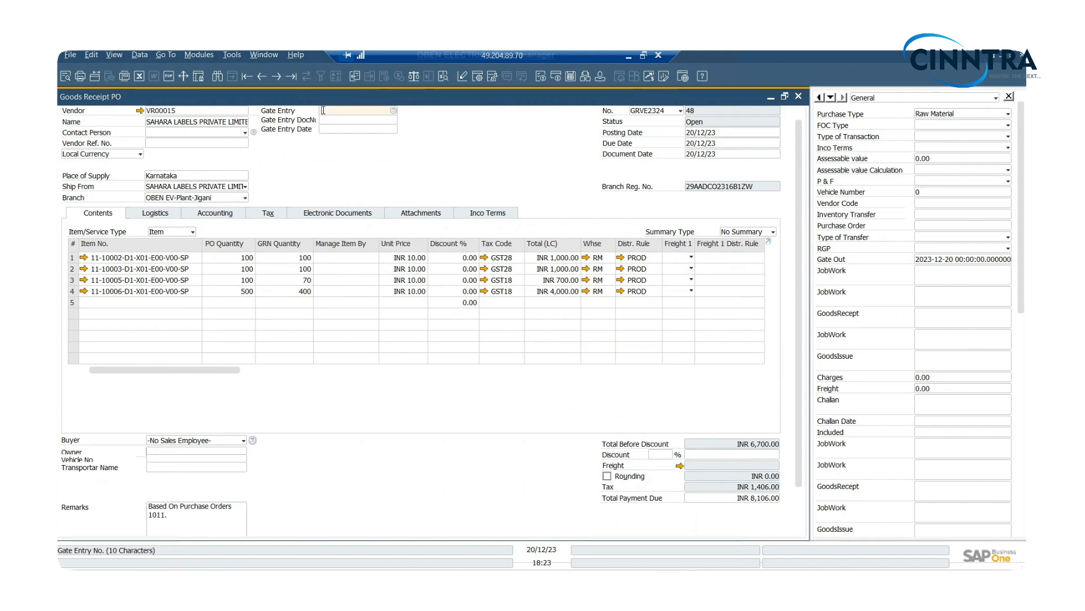
pyautogui.press('Tab')
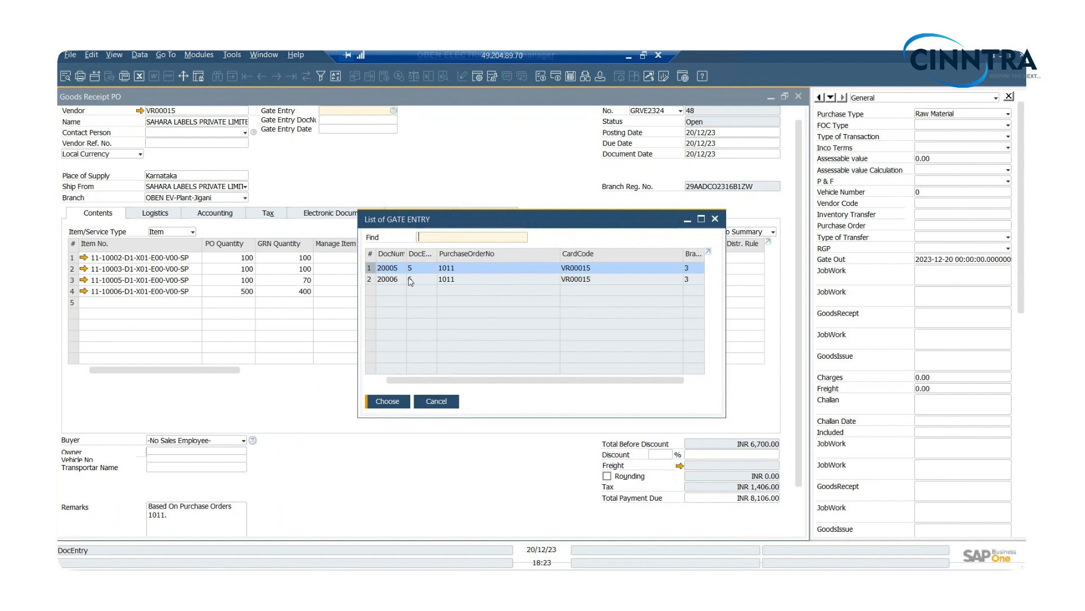
pyautogui.click(411, 279)
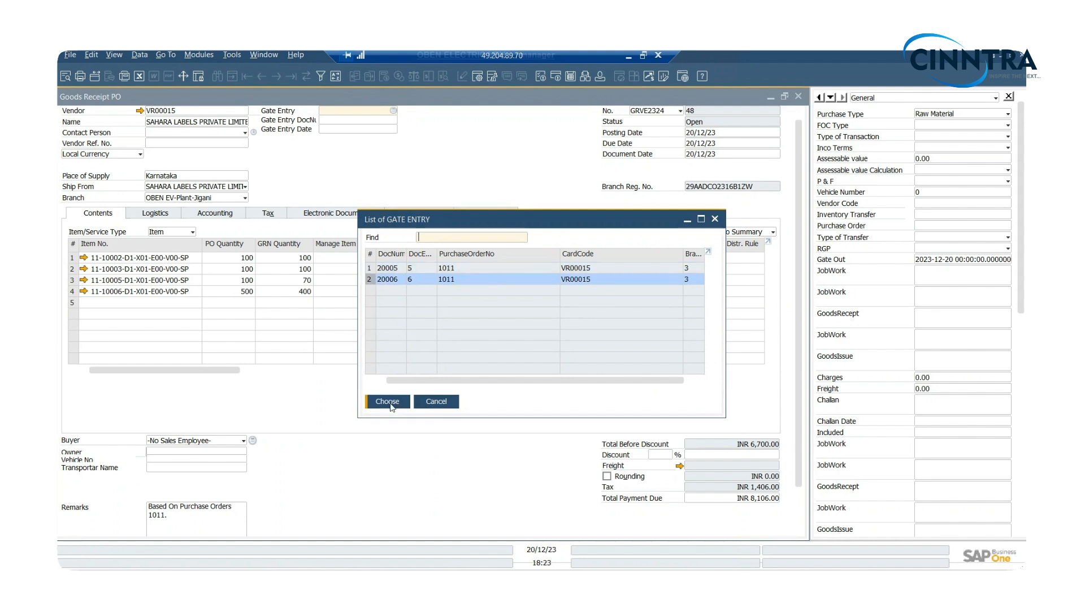
pyautogui.click(388, 401)
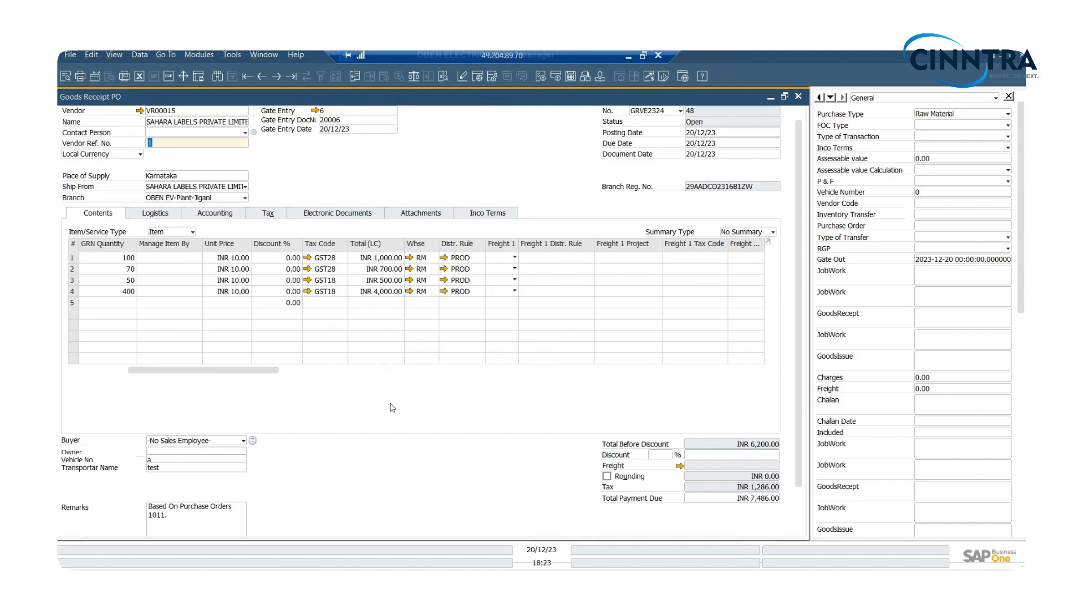
# - Try to add the Goods Receipt PO with all four item lines
pyautogui.scroll(-2, 794, 465)
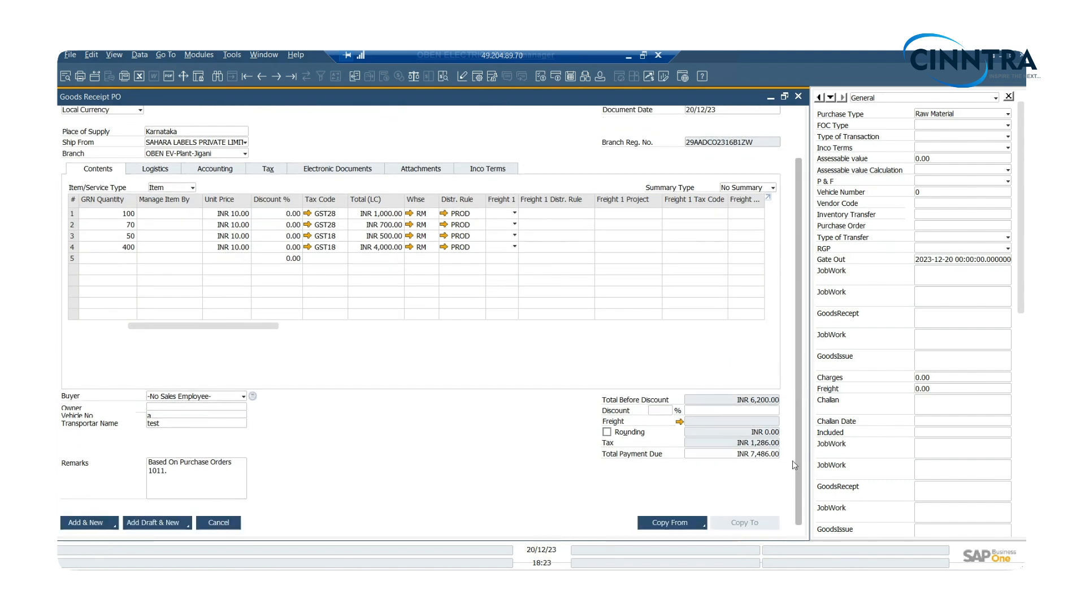
pyautogui.click(86, 523)
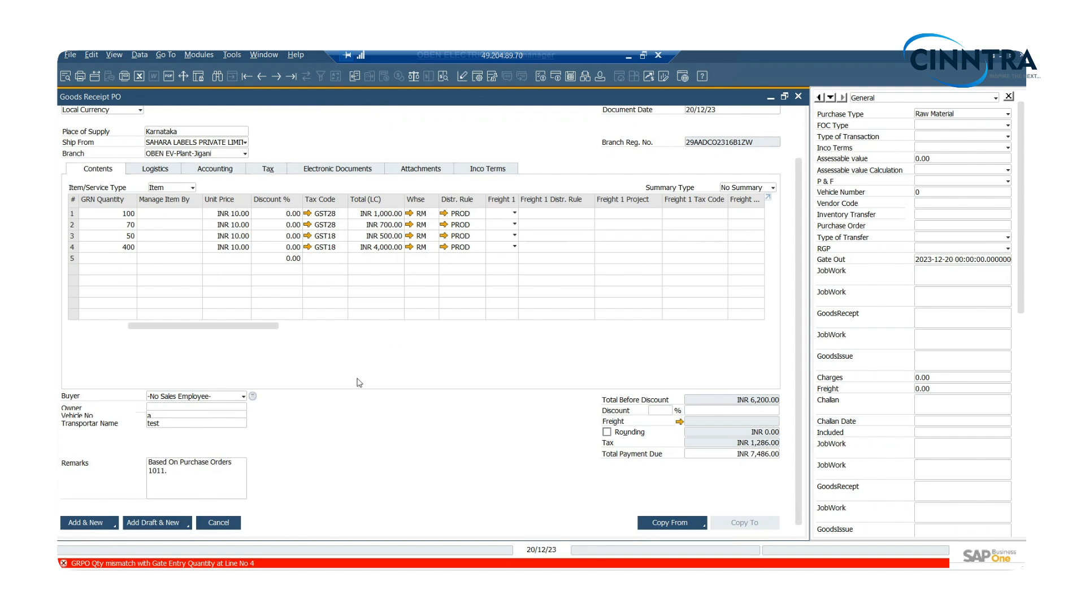
pyautogui.click(94, 525)
# - Delete the fourth item line, with GRN quantity 400, from the goods receipt
pyautogui.scroll(3, 802, 279)
pyautogui.click(193, 295)
pyautogui.hotkey('ctrl', 'k')
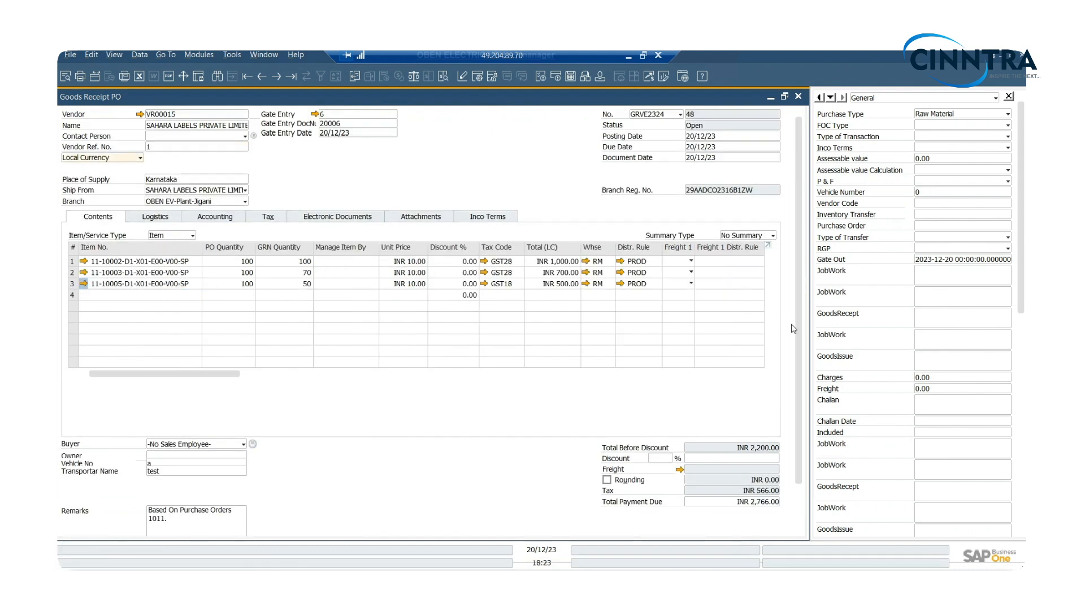
# - Add the Goods Receipt PO, accept that it cannot be changed once added, and close the form
pyautogui.scroll(-2, 794, 444)
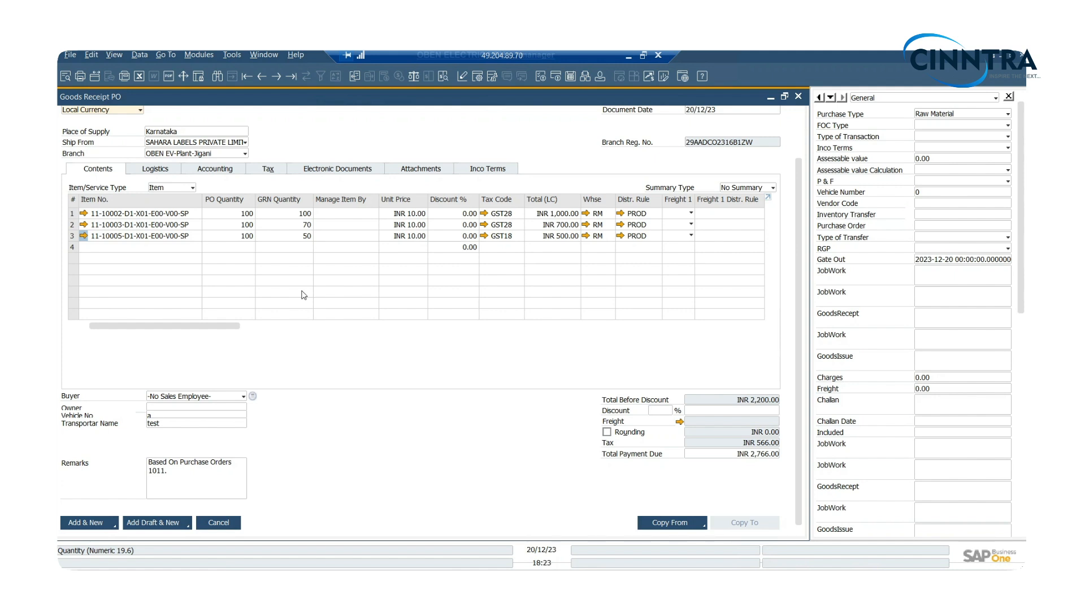
pyautogui.click(88, 523)
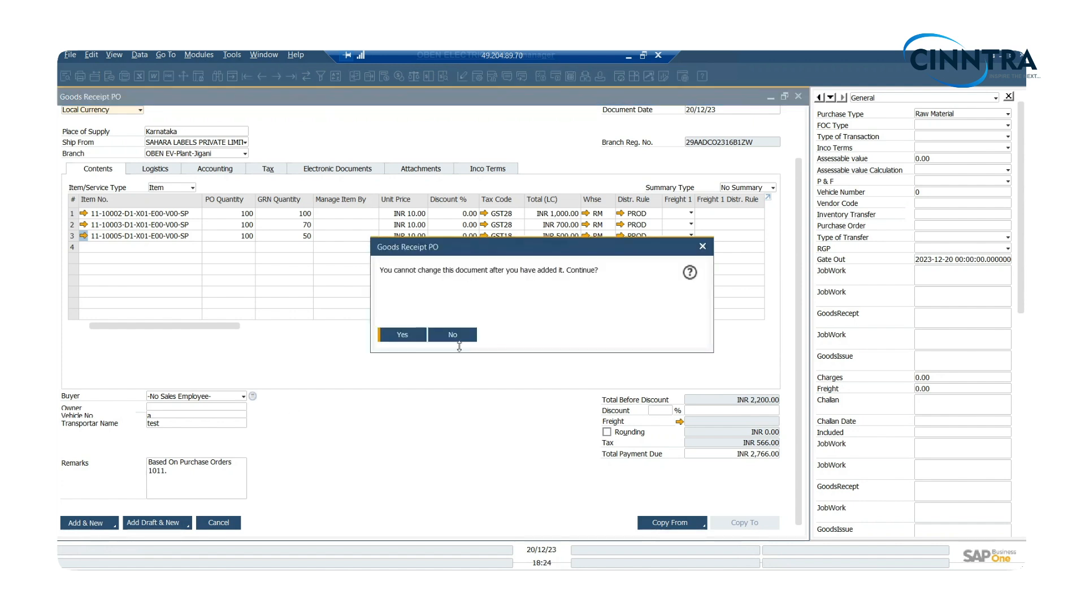
pyautogui.click(406, 334)
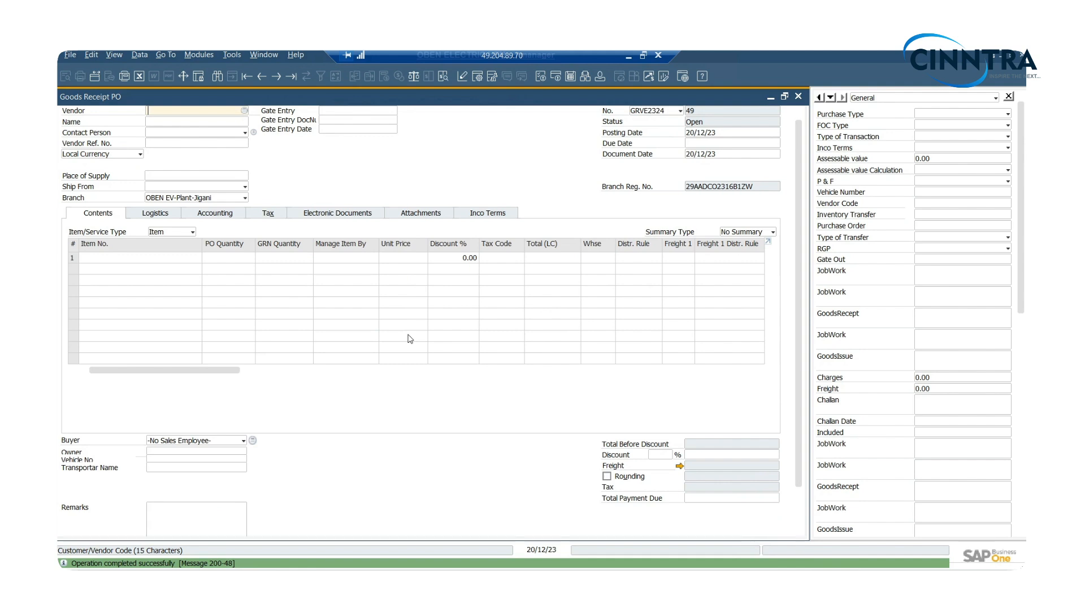
pyautogui.press('Escape')
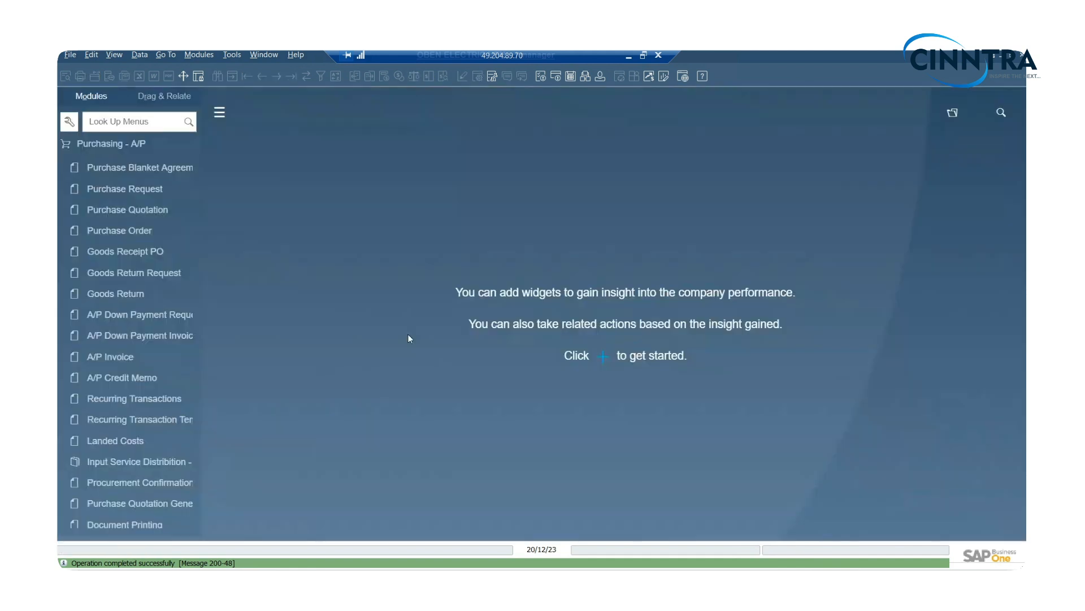
# - Open a new Gate PASS from the GATE IN/OUT module and review its available base document types
pyautogui.click(128, 149)
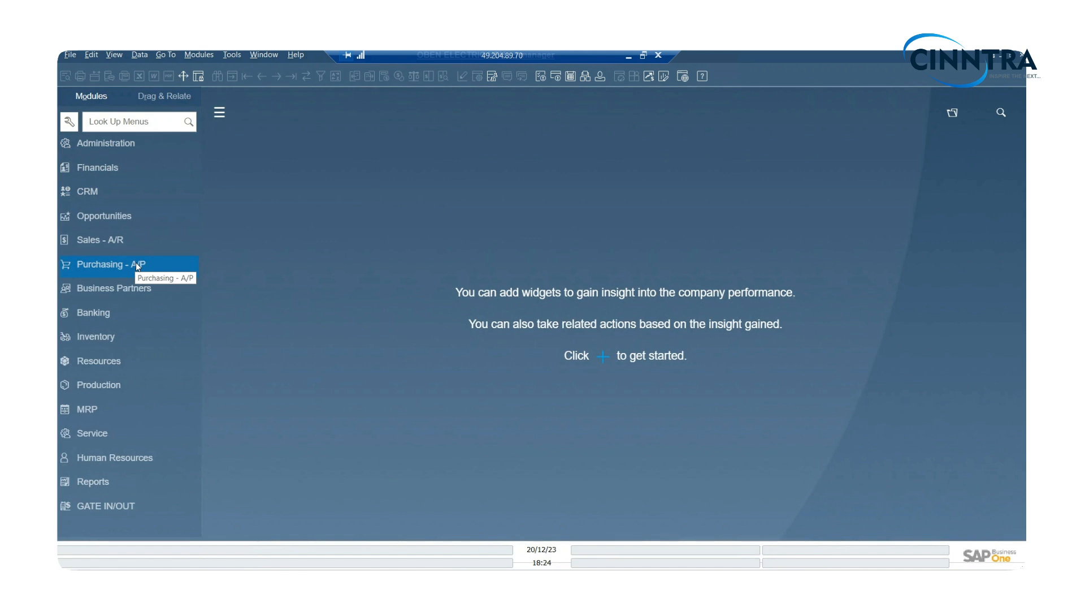
pyautogui.click(132, 503)
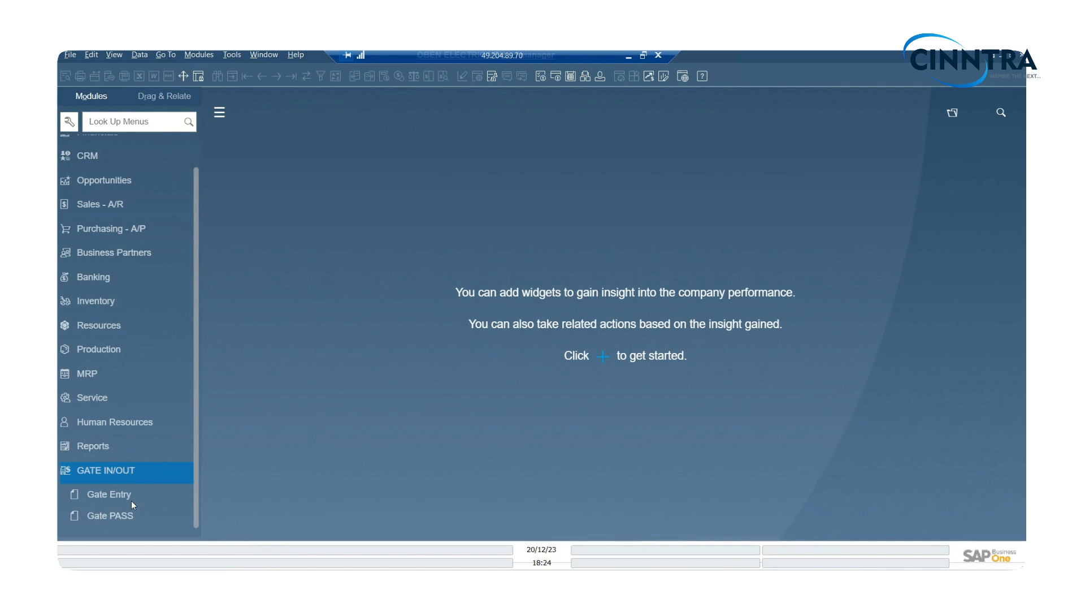
pyautogui.click(129, 515)
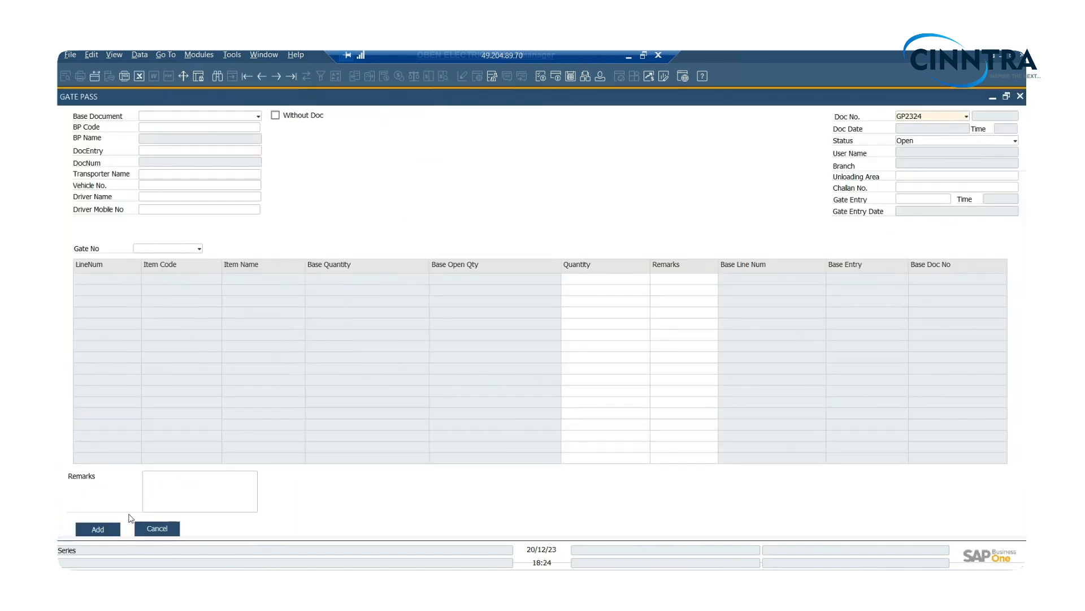
pyautogui.click(182, 115)
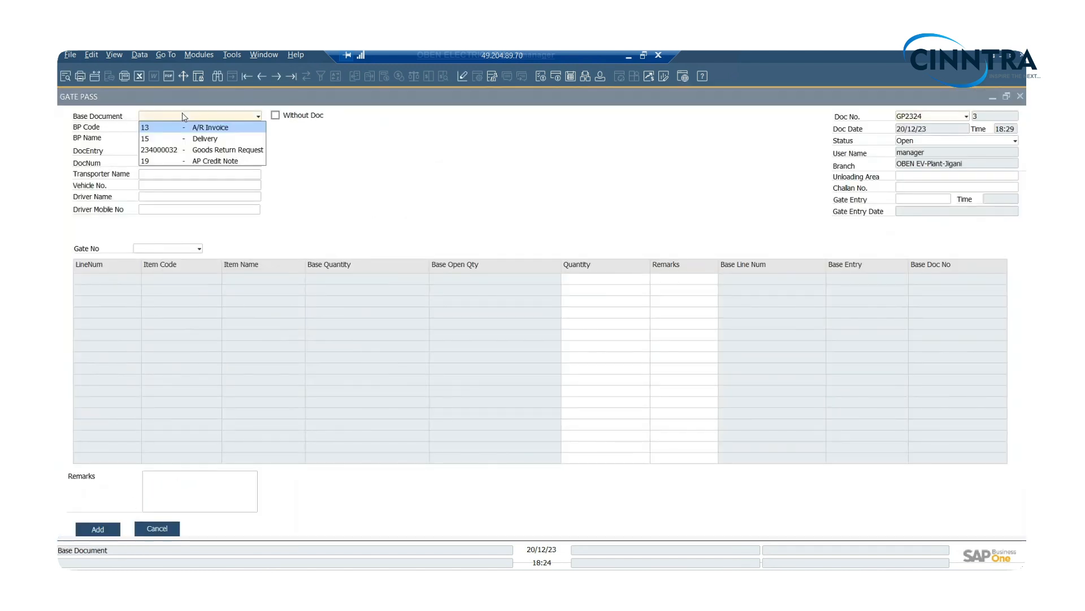
pyautogui.click(312, 142)
pyautogui.click(243, 119)
pyautogui.click(402, 132)
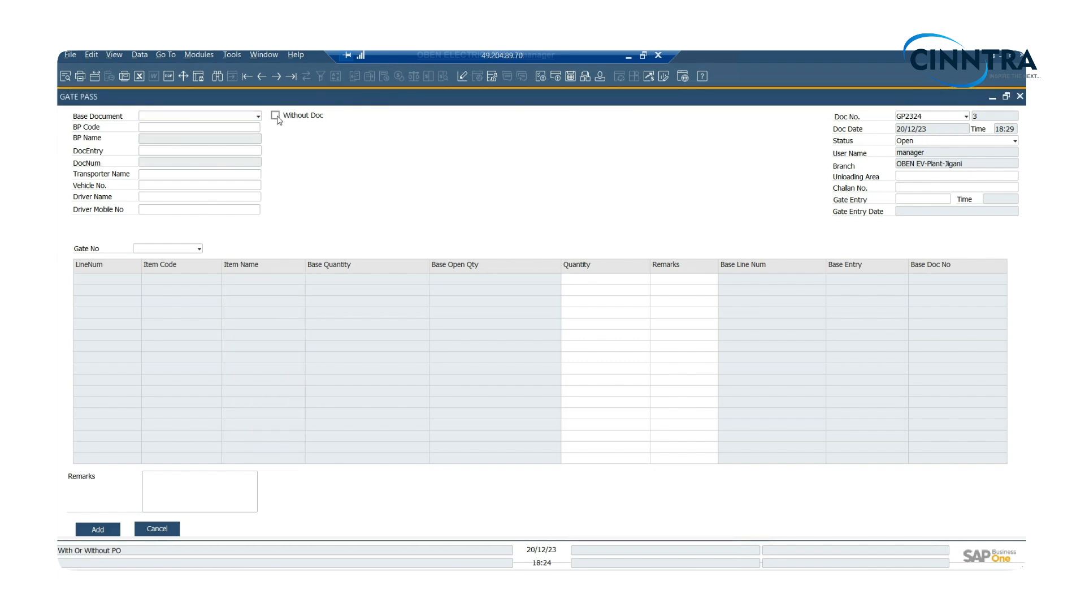
# - Mark the gate pass as Without Doc and set its BP Code to VR00015
pyautogui.click(275, 117)
pyautogui.click(191, 128)
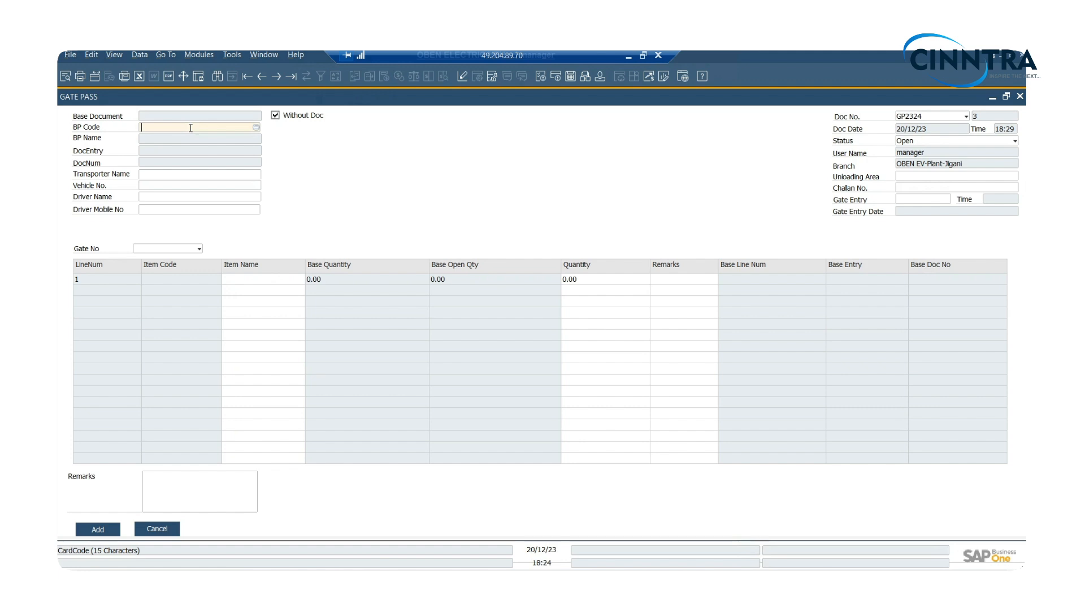
pyautogui.press('Tab')
pyautogui.write('VR00015')
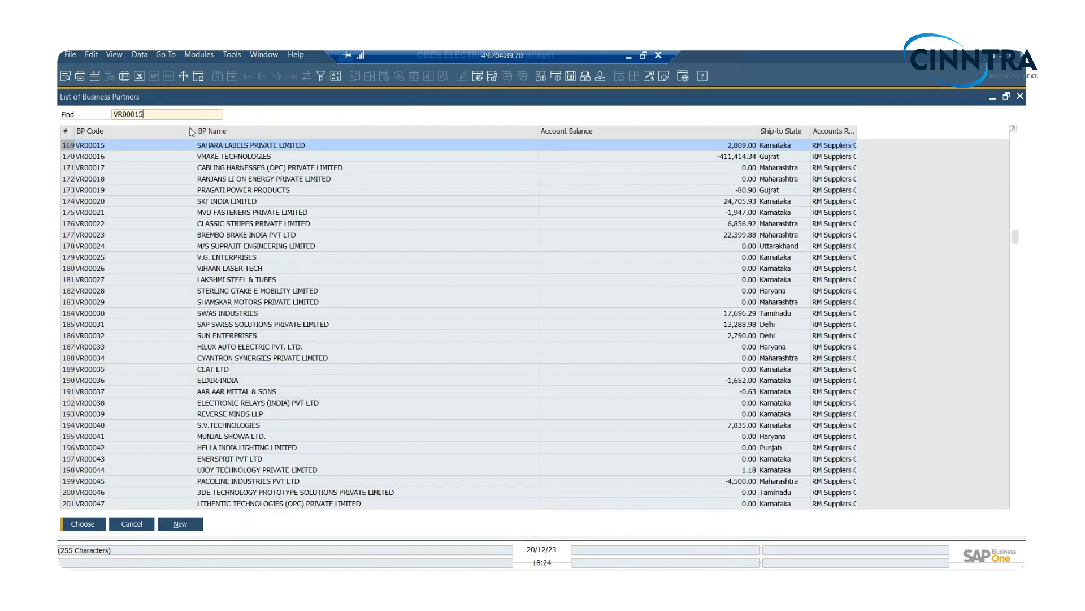
pyautogui.click(84, 524)
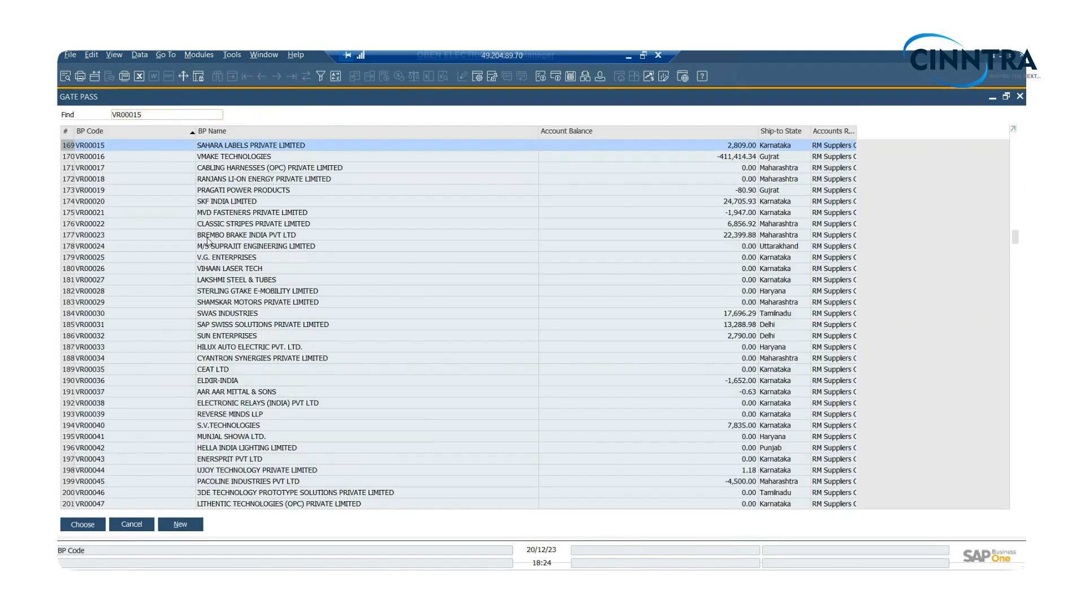
# - Link the gate pass to open gate entry 20006 (DocEntry 6)
pyautogui.click(925, 204)
pyautogui.press('Tab')
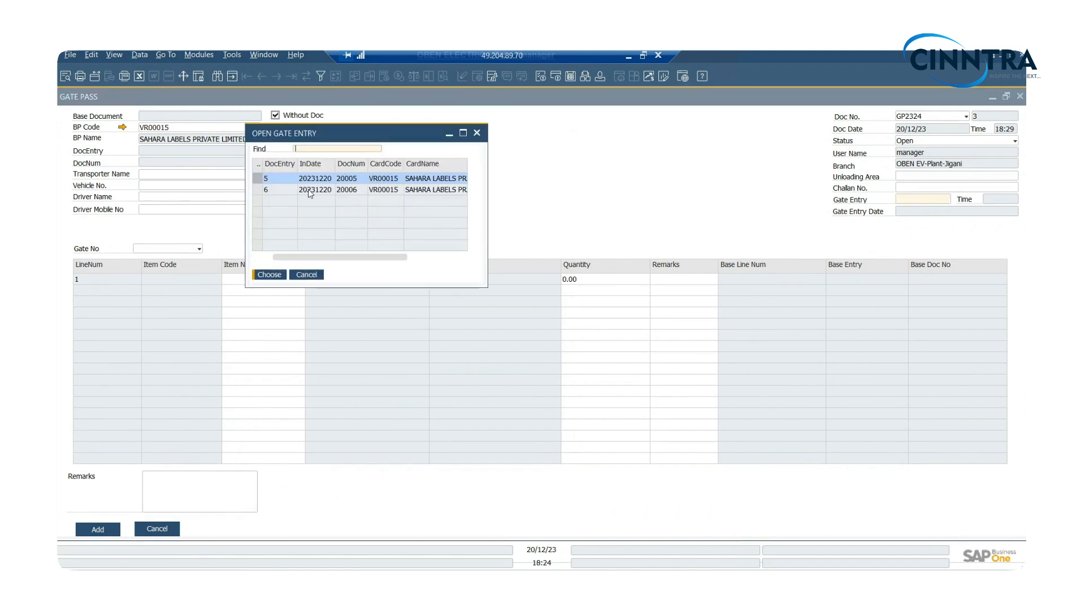
pyautogui.doubleClick(289, 190)
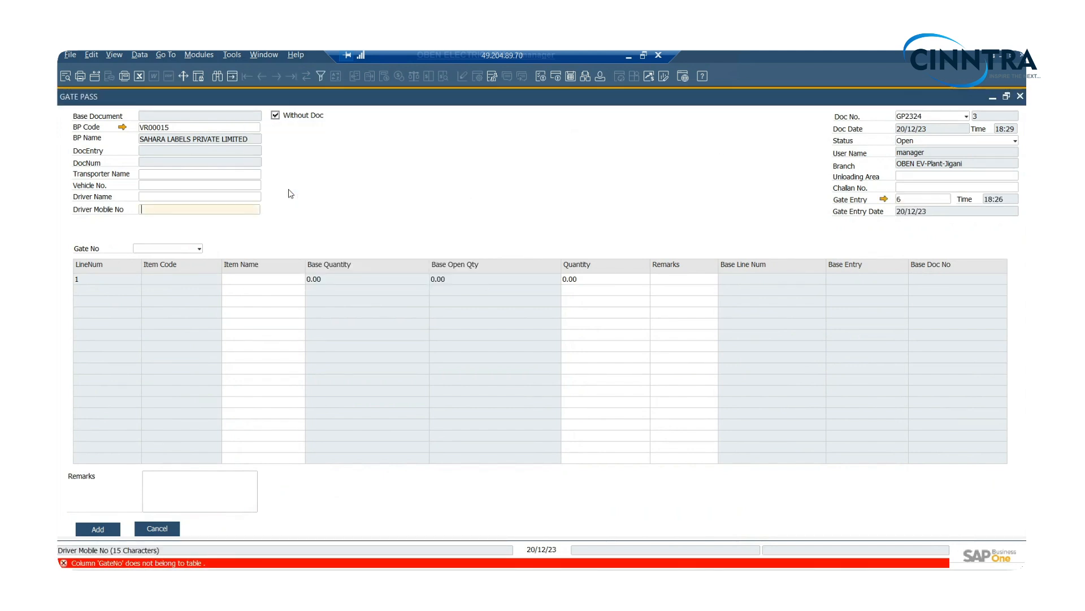
# - Set the gate pass's Transporter Name to test and its Vehicle No. to a
pyautogui.click(169, 175)
pyautogui.write('test')
pyautogui.press('Tab')
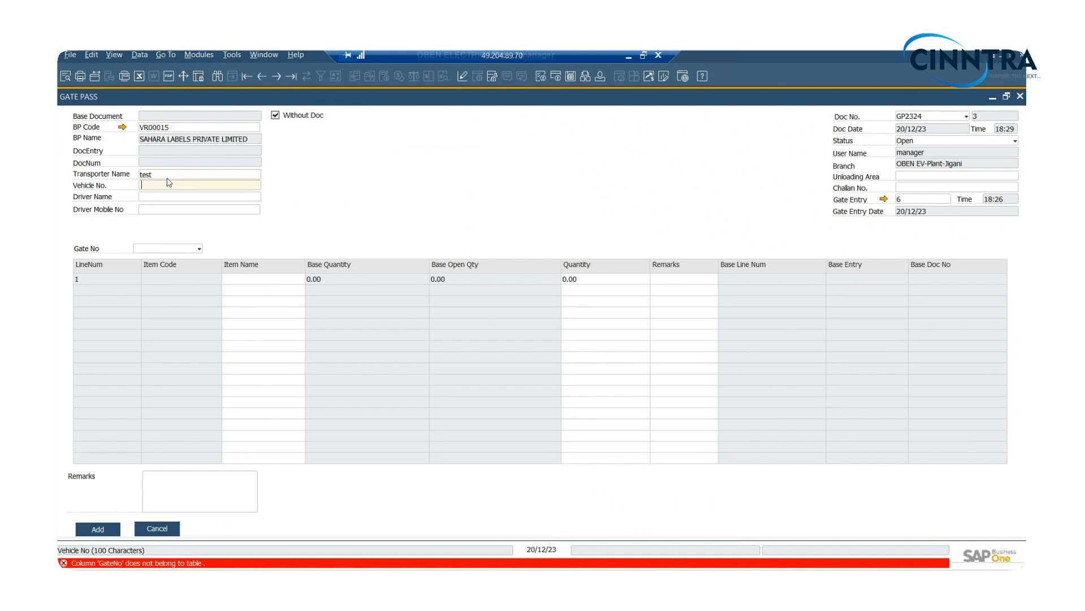
pyautogui.write('a')
pyautogui.press('Tab')
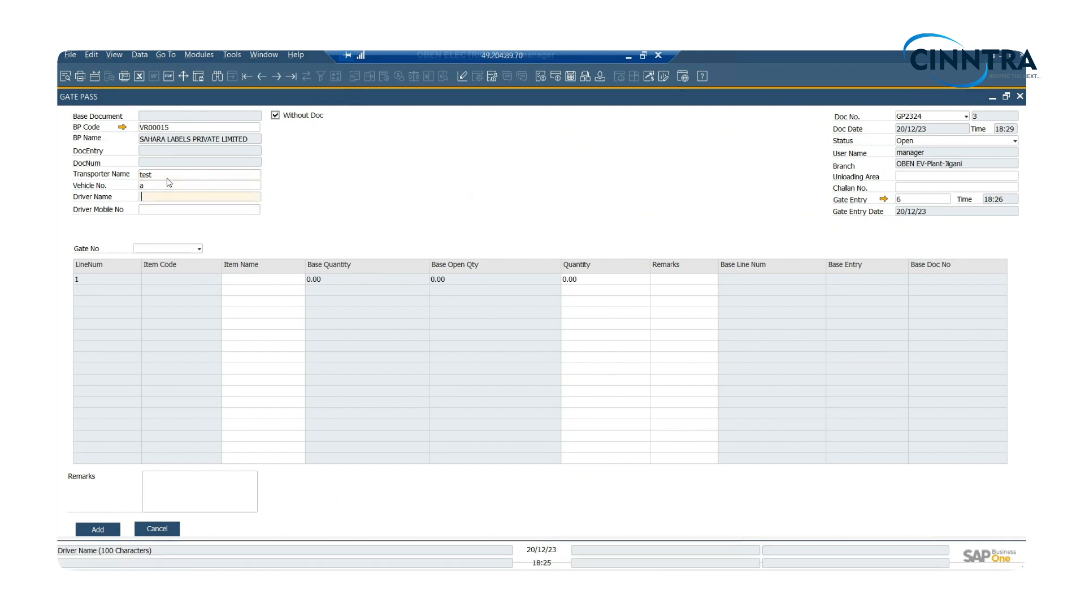
# - Fill in the driver's name and mobile number, moving the number out of the Driver Name field into Driver Mobile No
pyautogui.write('1234567890')
pyautogui.press('Tab')
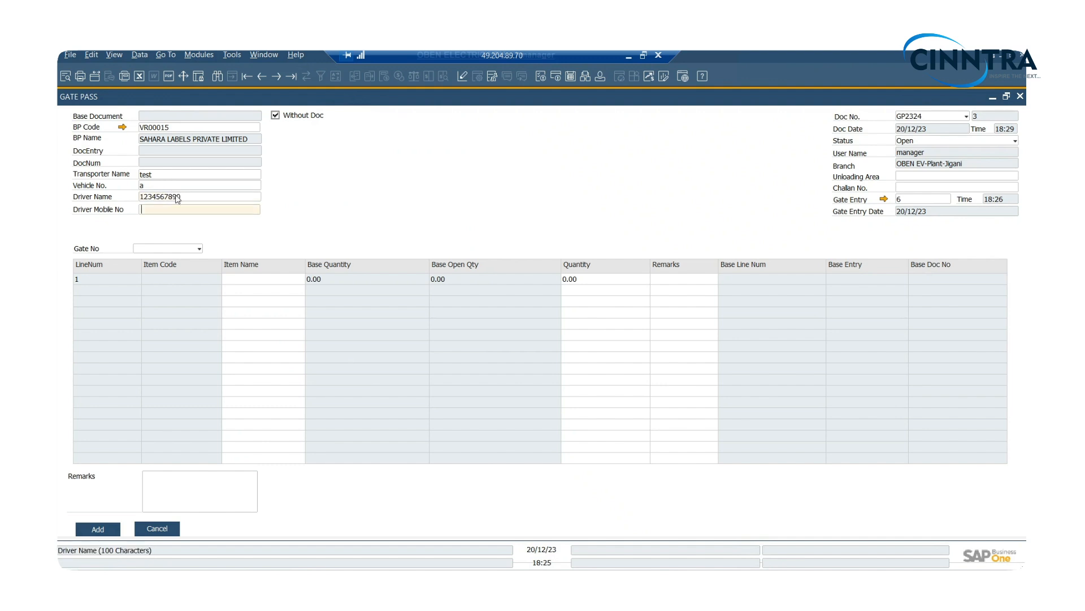
pyautogui.doubleClick(177, 195)
pyautogui.hotkey('ctrl', 'x')
pyautogui.press('Tab')
pyautogui.hotkey('ctrl', 'v')
pyautogui.click(166, 197)
pyautogui.write('a')
pyautogui.press('Tab')
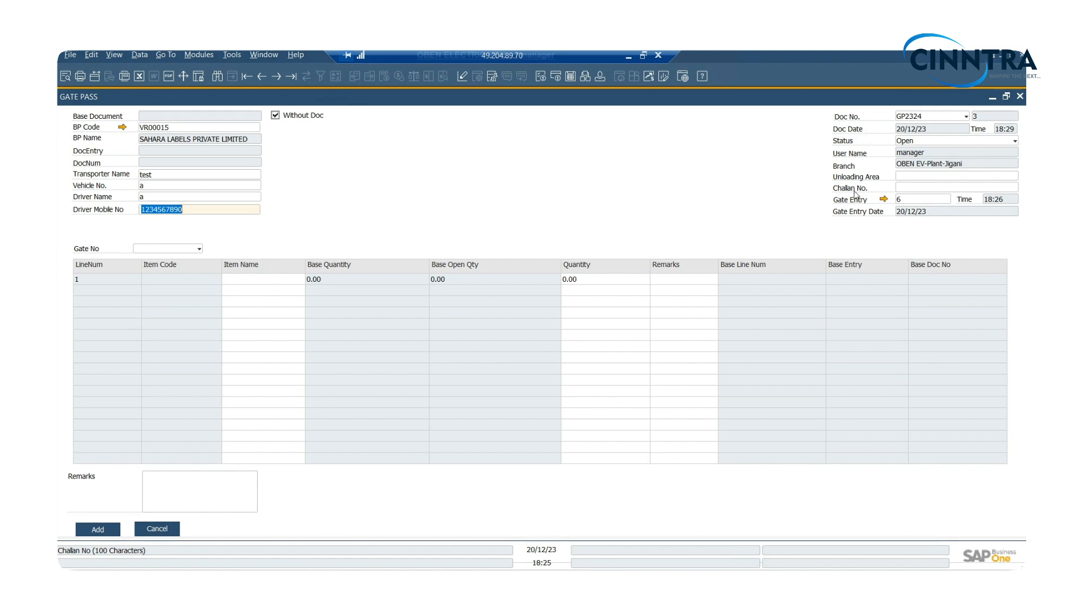
# - Enter Empty Vehicle as the first line's item name with a quantity of 1
pyautogui.click(249, 280)
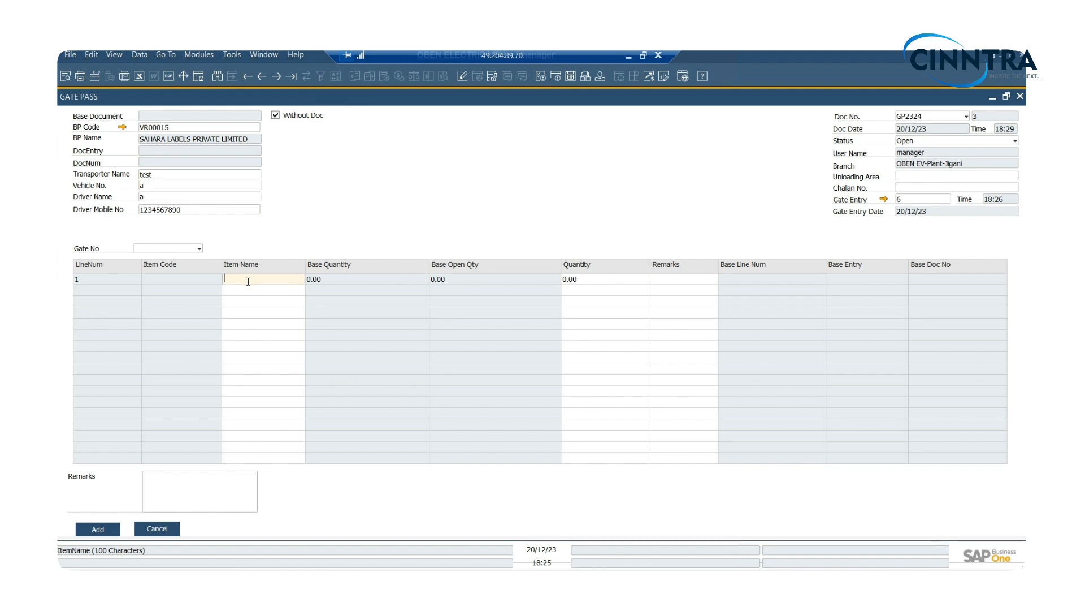
pyautogui.write('Empty Vehicle')
pyautogui.press('Tab')
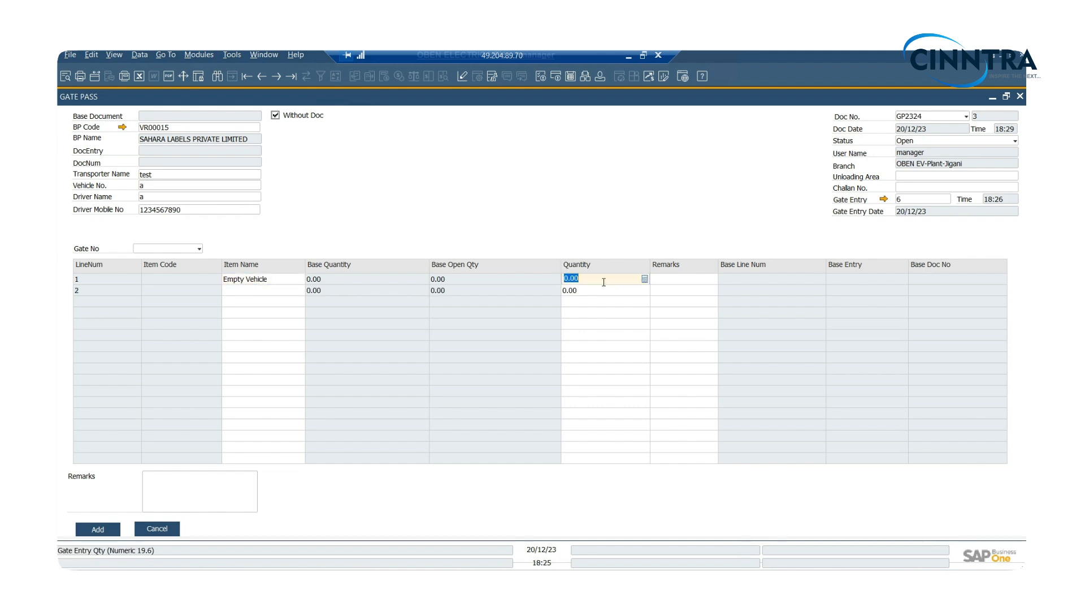
pyautogui.write('1')
pyautogui.press('Tab')
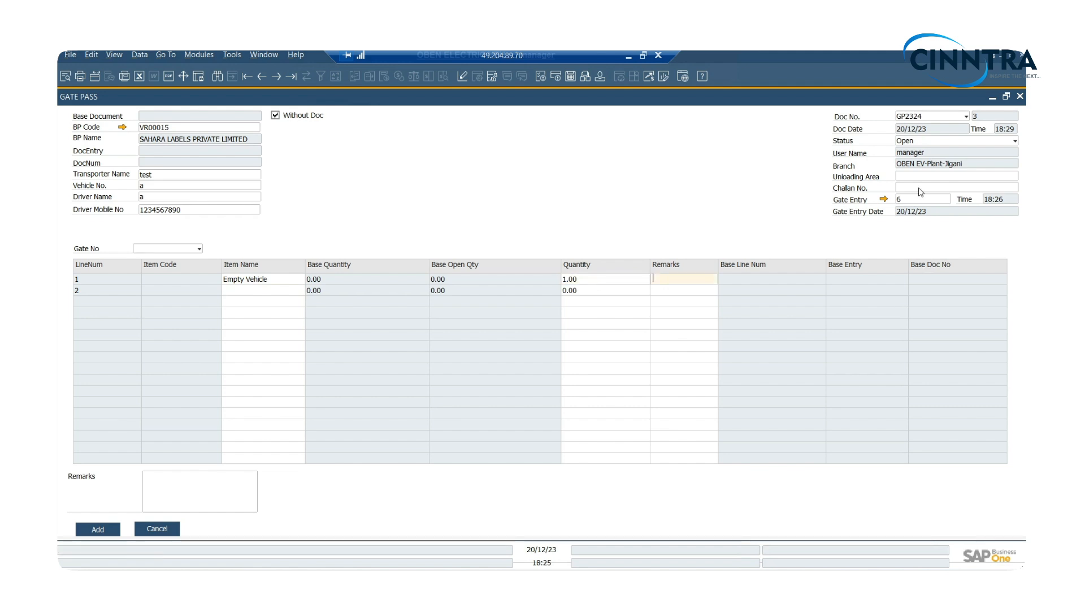
# - Set the Gate No to Gate-1, add the gate pass and close the form without saving the new blank record
pyautogui.click(119, 532)
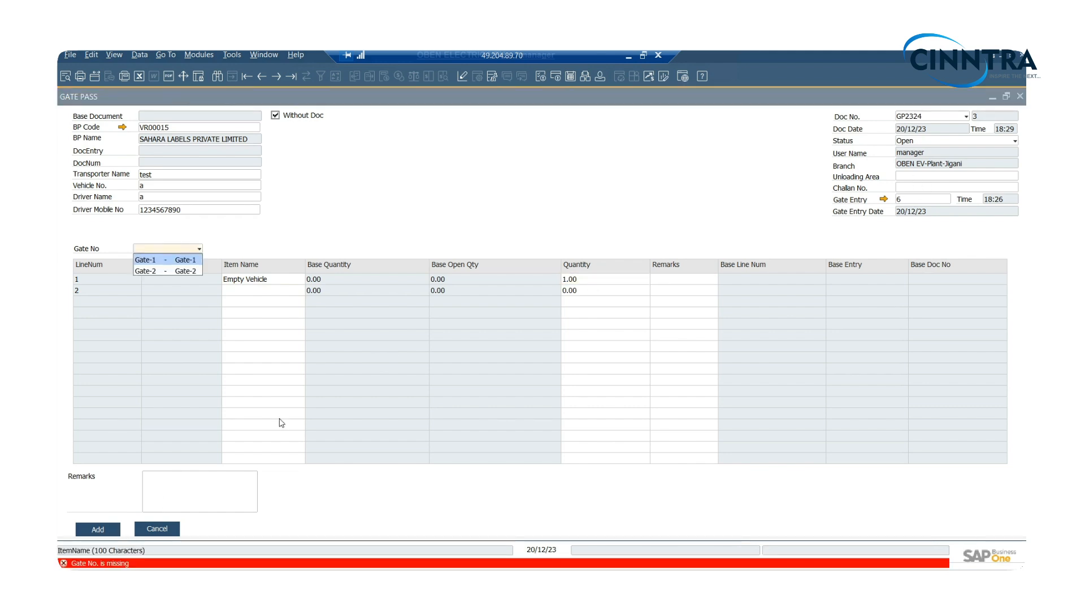
pyautogui.click(185, 260)
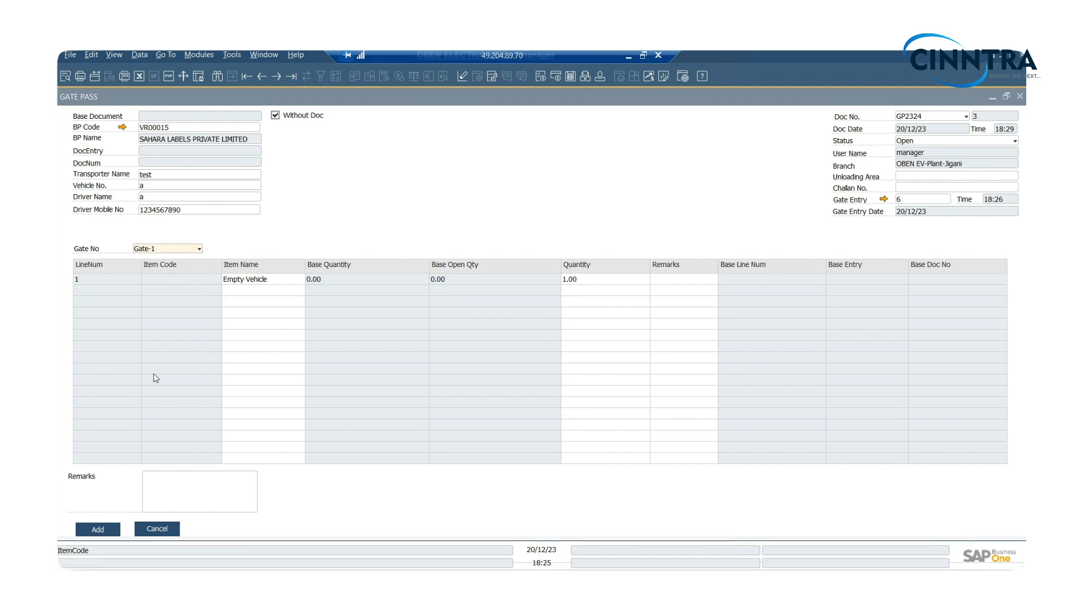
pyautogui.click(104, 530)
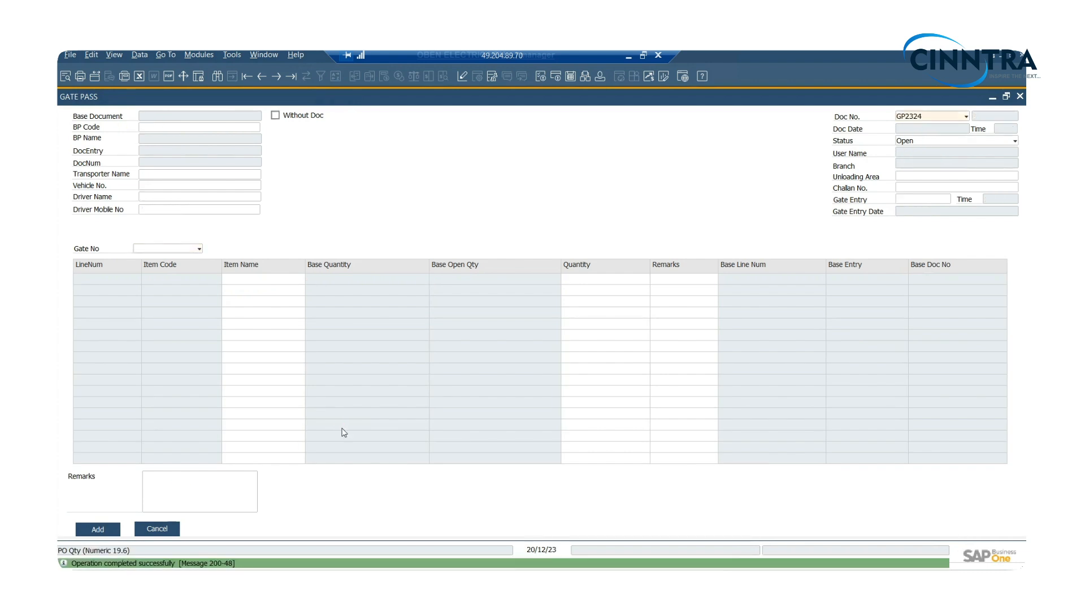
pyautogui.press('Escape')
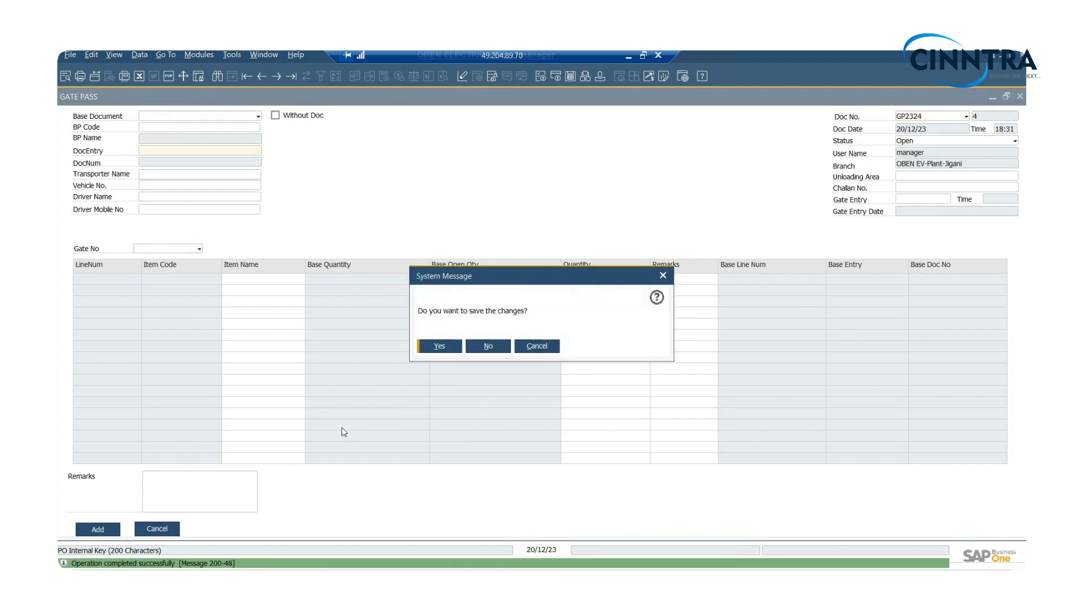
pyautogui.click(485, 346)
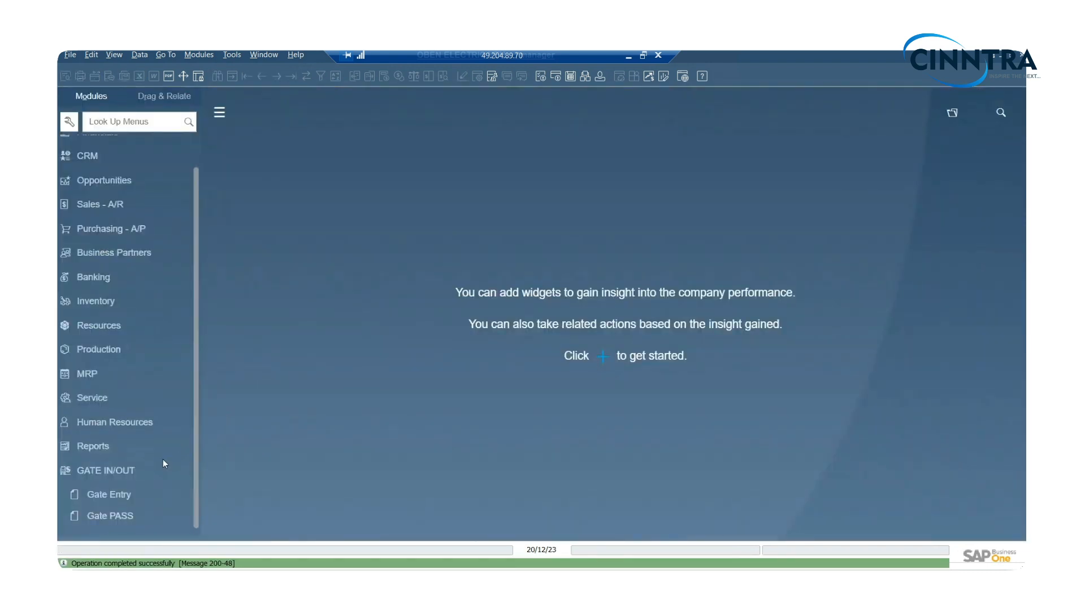
# - Open the last Gate Entry record, 20006, discarding the blank new entry, to check its status
pyautogui.click(117, 491)
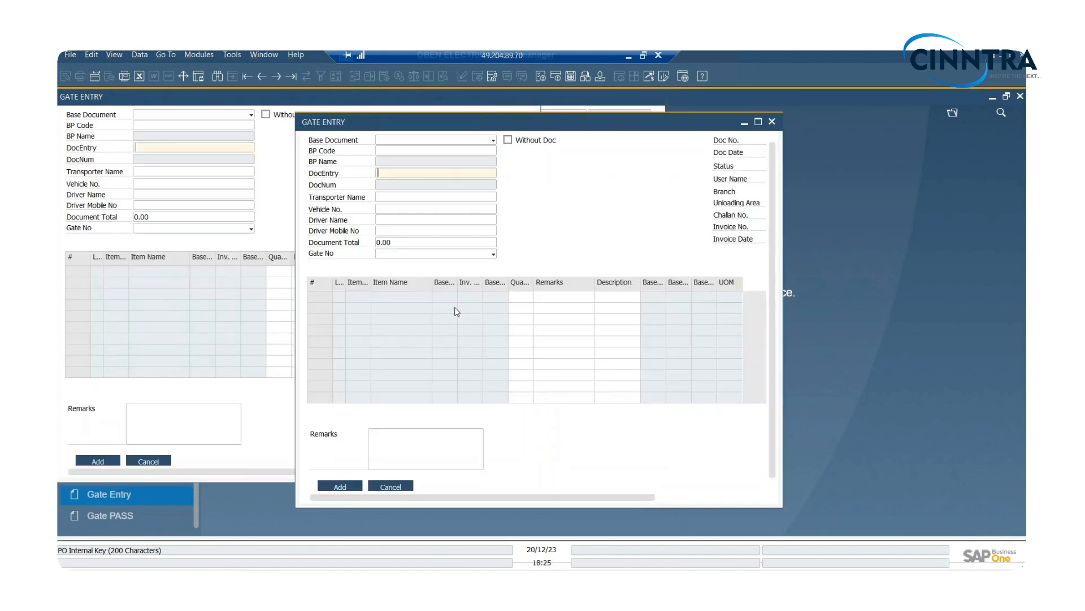
pyautogui.hotkey('ctrl', 'Left')
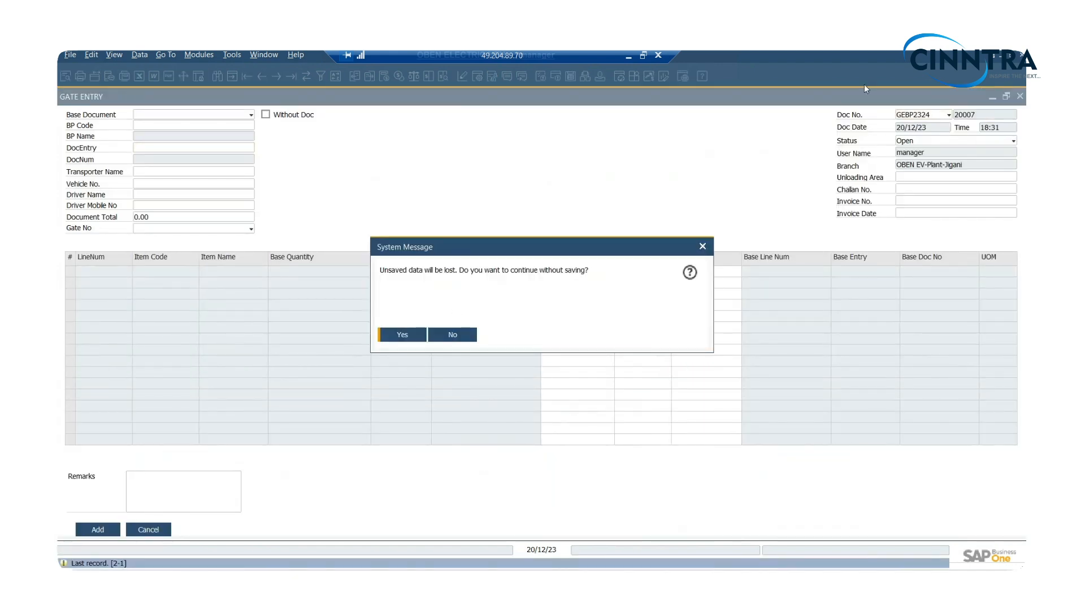
pyautogui.click(402, 335)
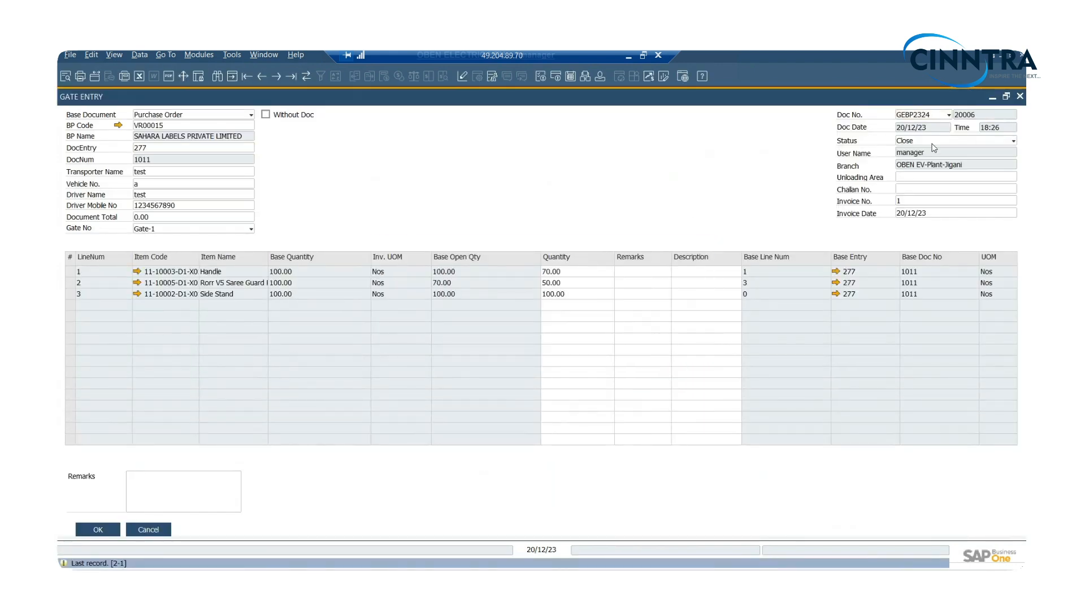